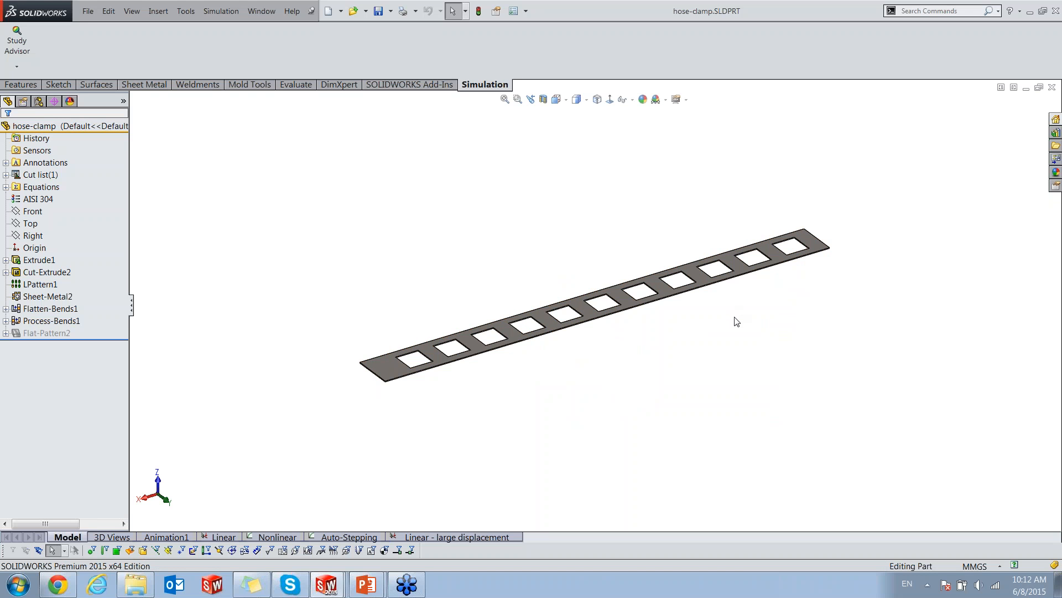
Open the Linear study and highlight the Fixed-1 fixture to examine the strap's clamped end face.
middle_drag(736, 321, 741, 350)
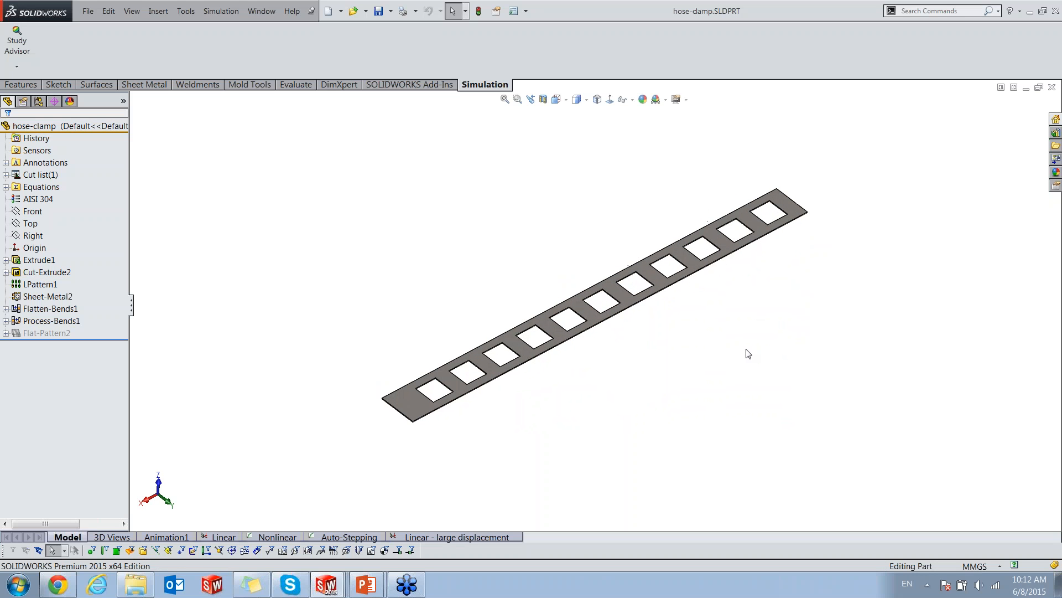
scroll(789, 356, down, 2)
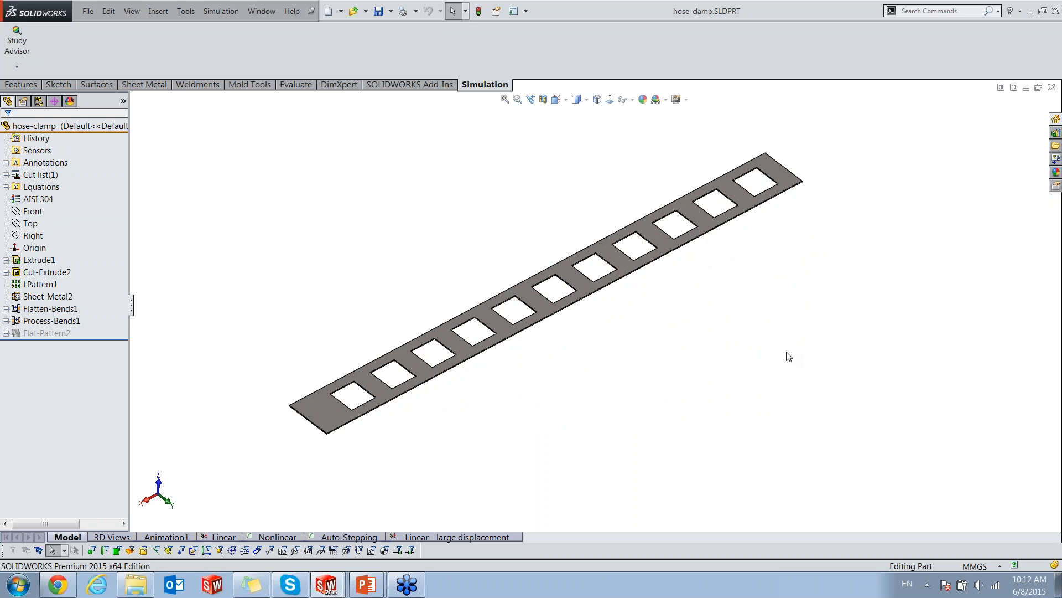
middle_drag(769, 351, 753, 330)
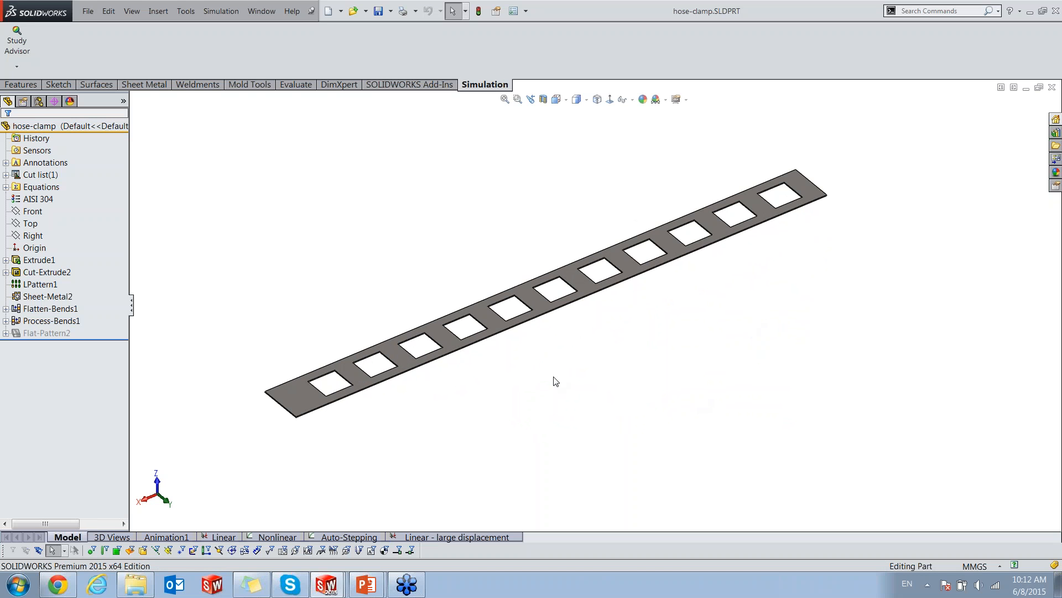
click(224, 537)
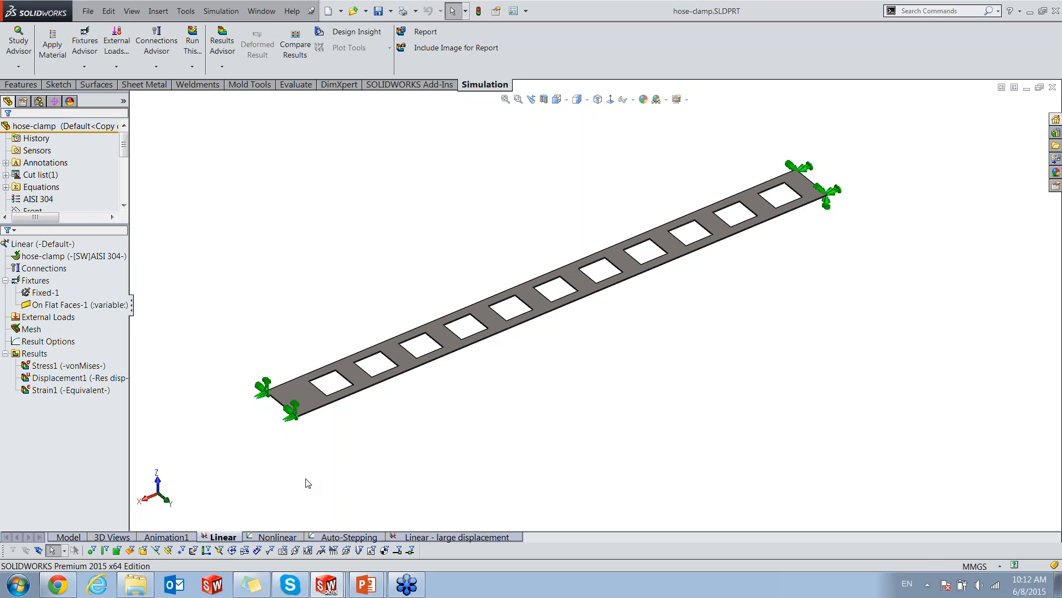
scroll(847, 190, down, 4)
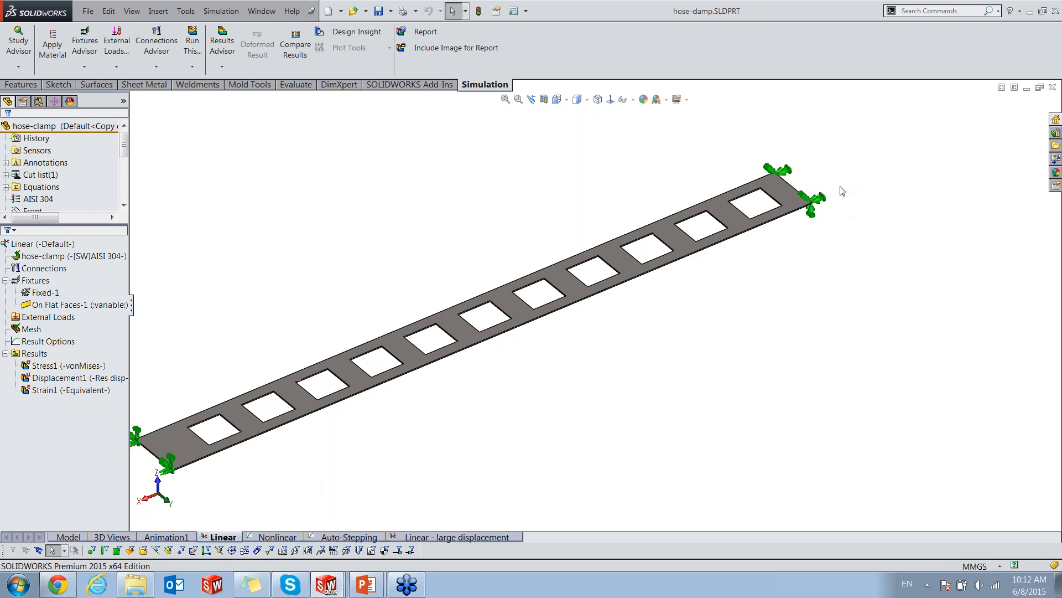
click(34, 293)
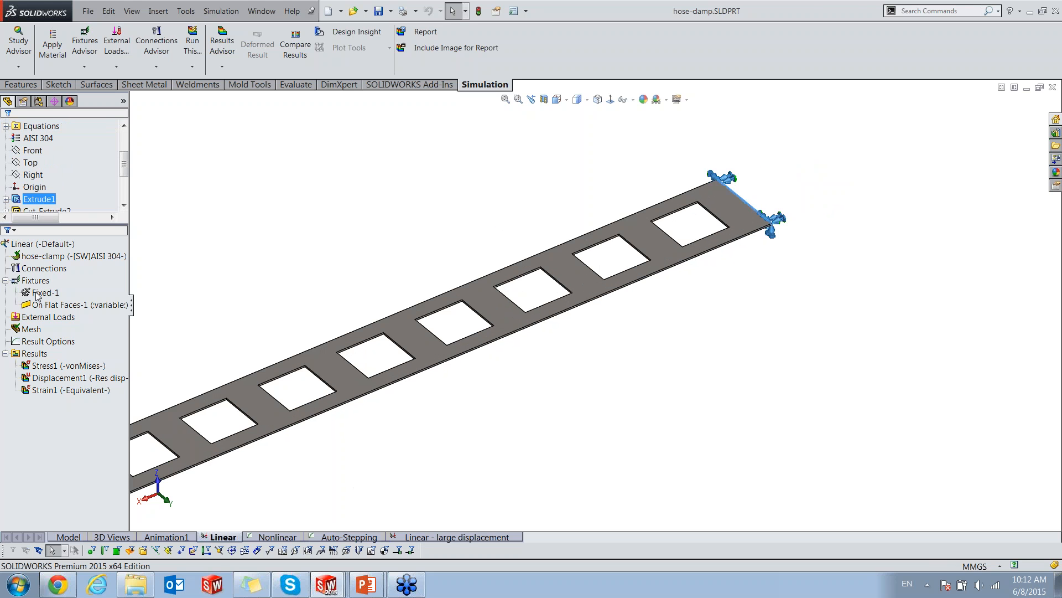
middle_drag(736, 299, 660, 299)
scroll(758, 282, up, 4)
scroll(658, 277, down, 3)
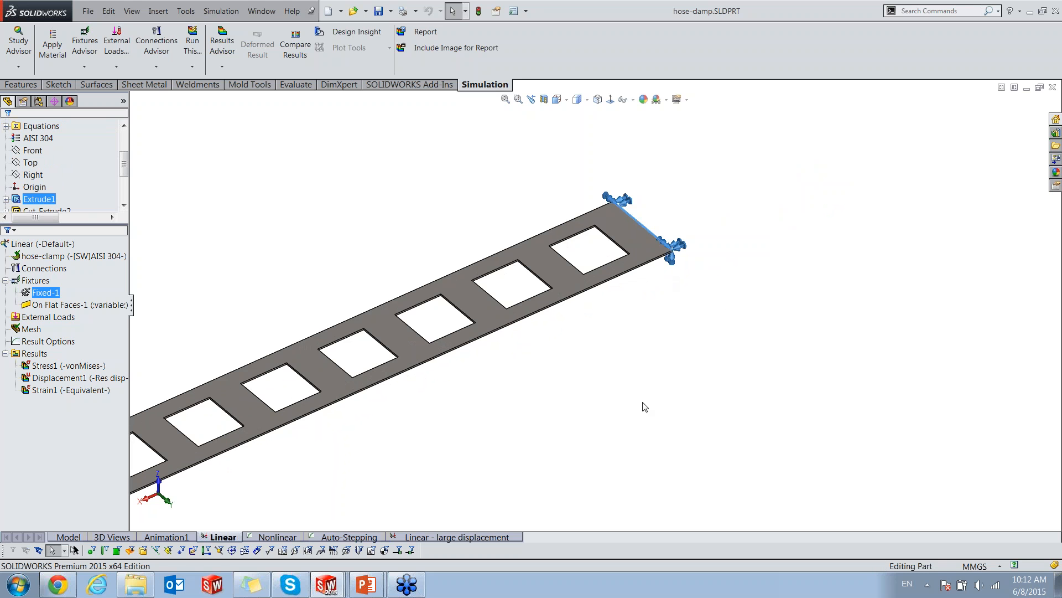
scroll(680, 233, down, 2)
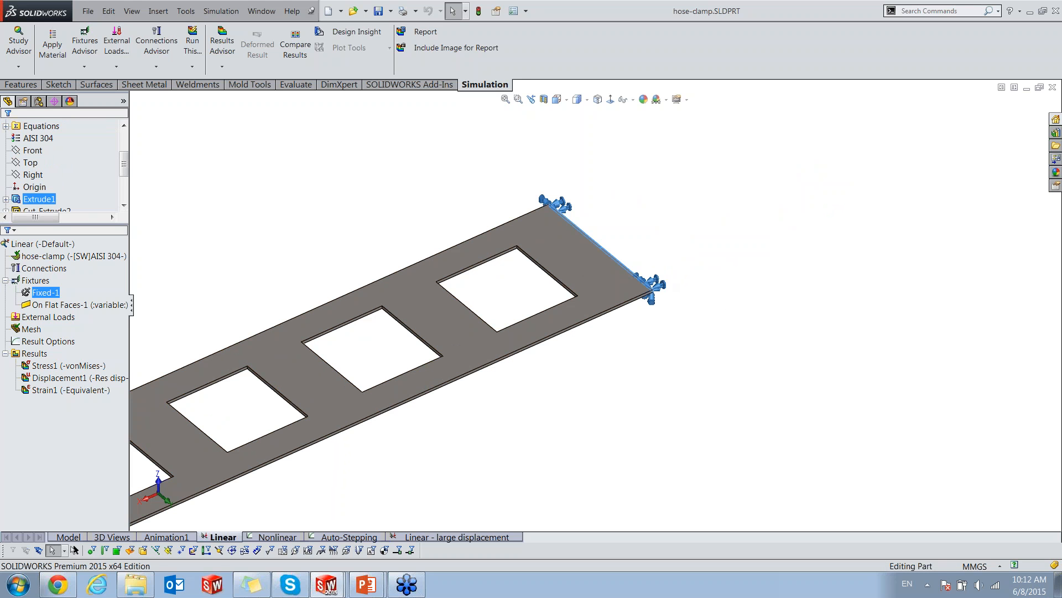
Open the definition of the On Flat Faces-1 fixture at the strap's opposite end and show its translation and rotation settings.
scroll(538, 429, up, 9)
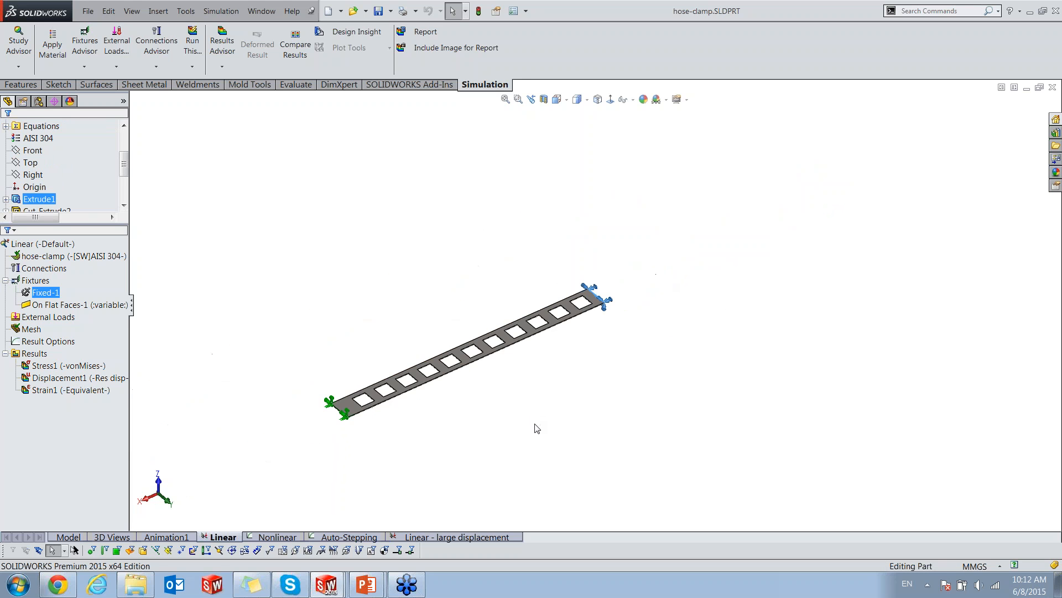
scroll(408, 375, down, 6)
scroll(450, 361, down, 6)
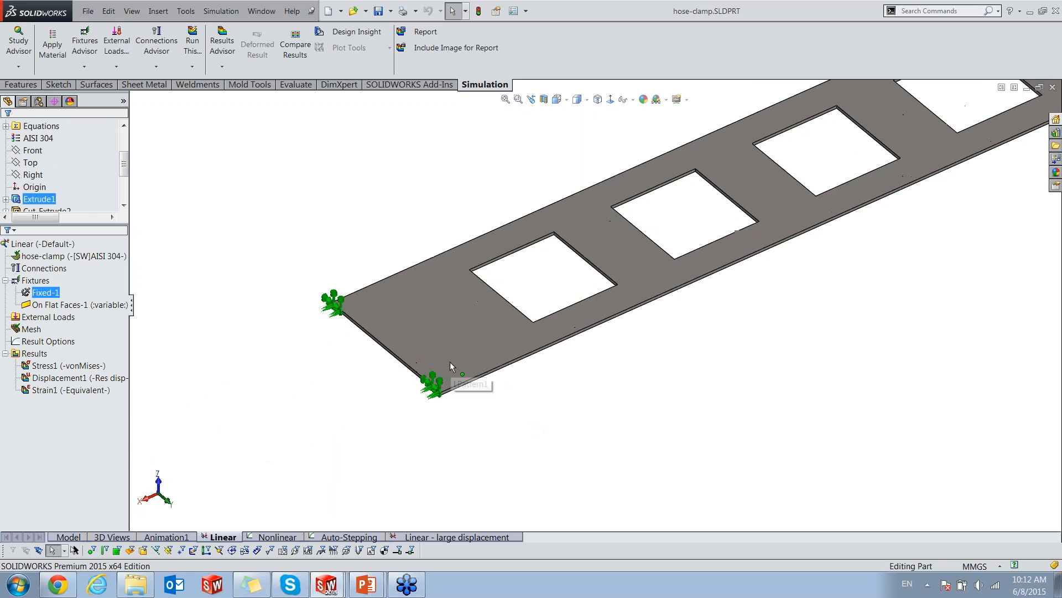
right_click(84, 304)
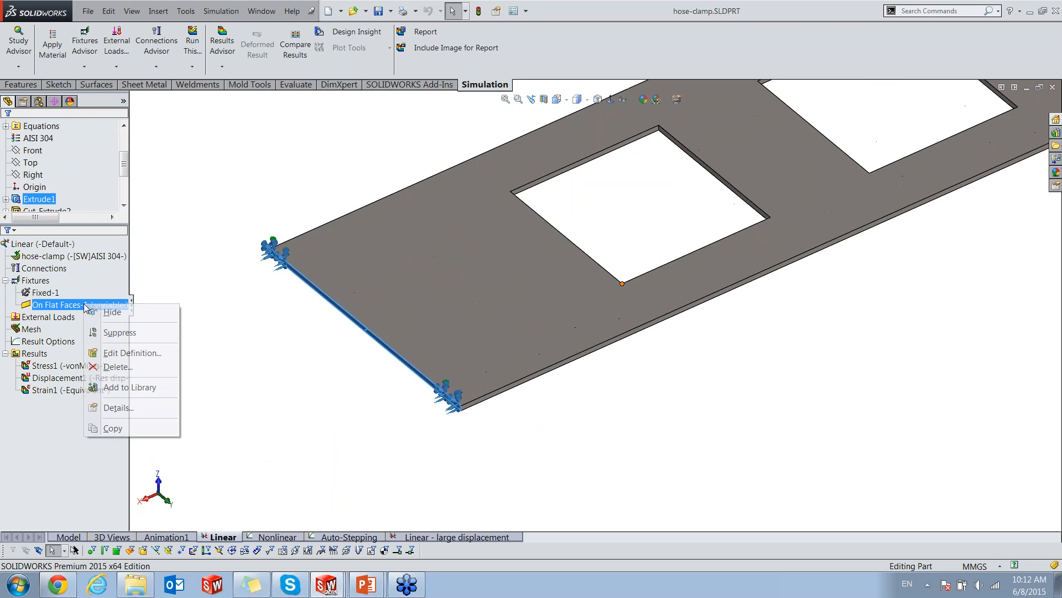
click(130, 352)
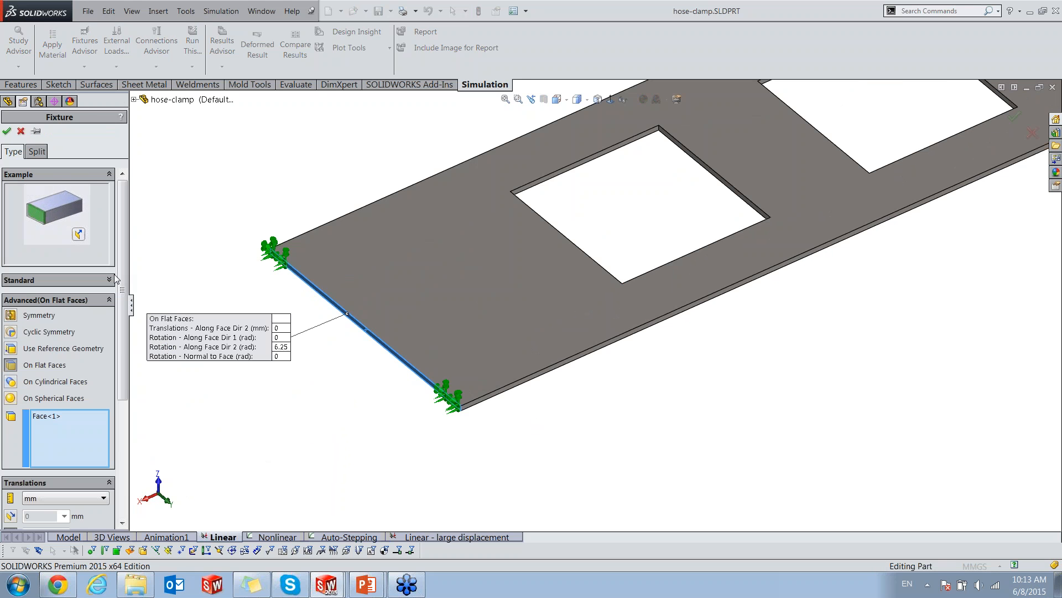
scroll(52, 449, down, 5)
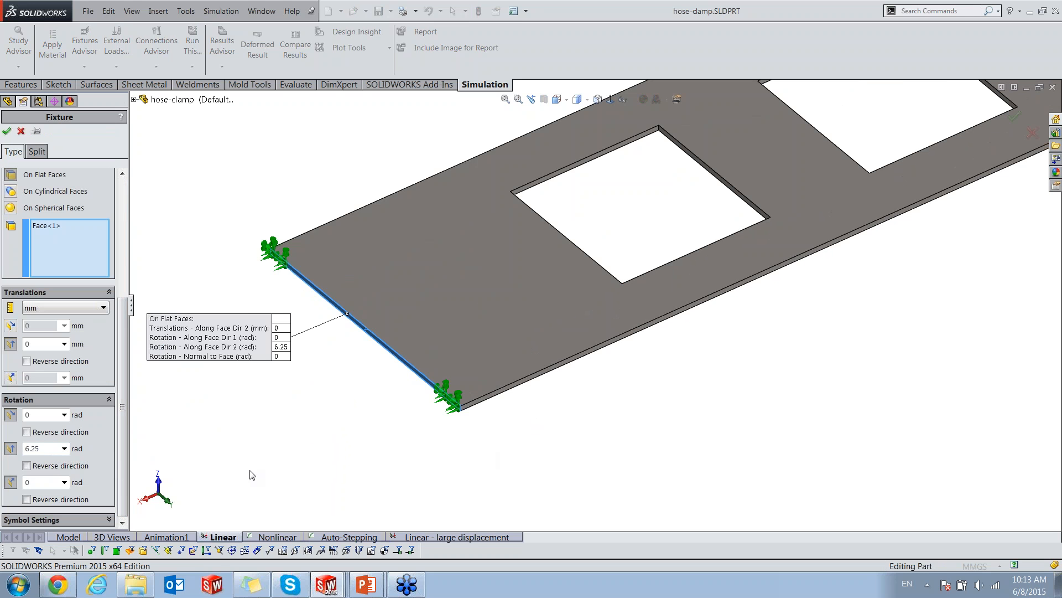
click(10, 448)
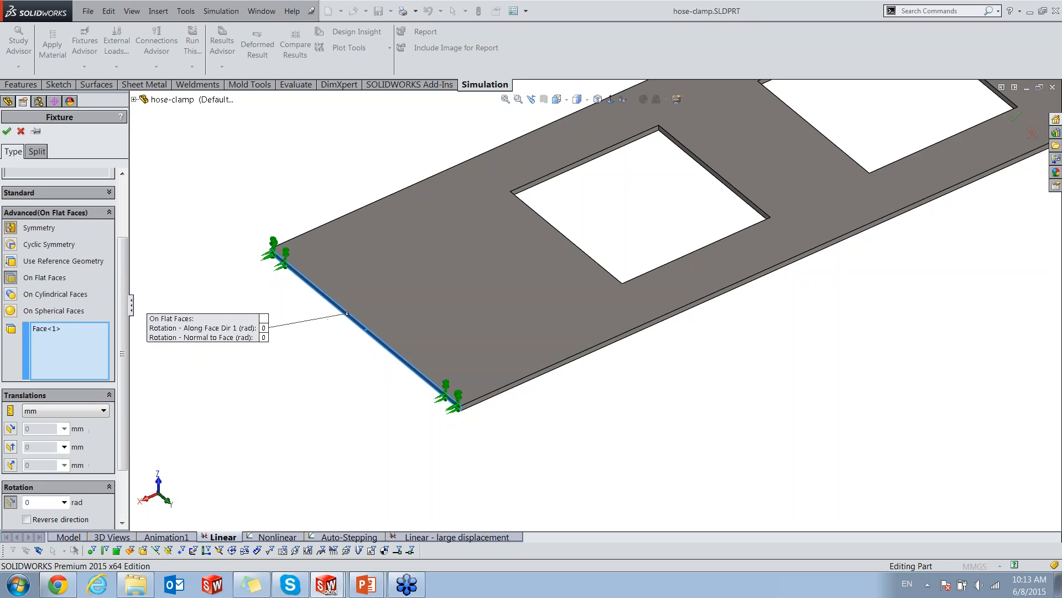
scroll(11, 459, down, 3)
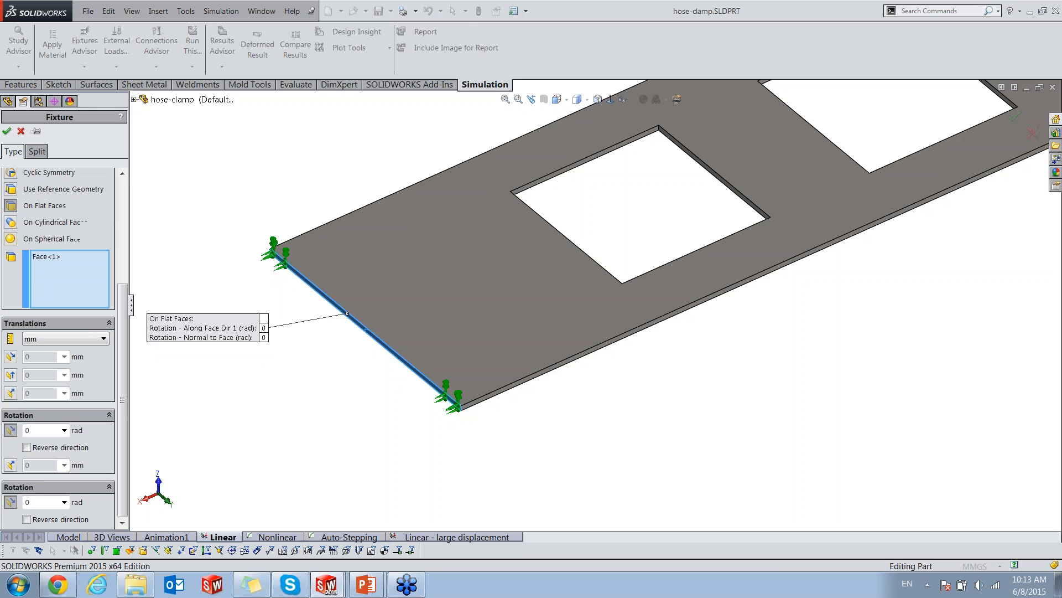
click(22, 133)
Reopen the On Flat Faces-1 fixture definition, examine its rotation along face direction 2 by toggling it off and on, and close without saving changes.
right_click(61, 305)
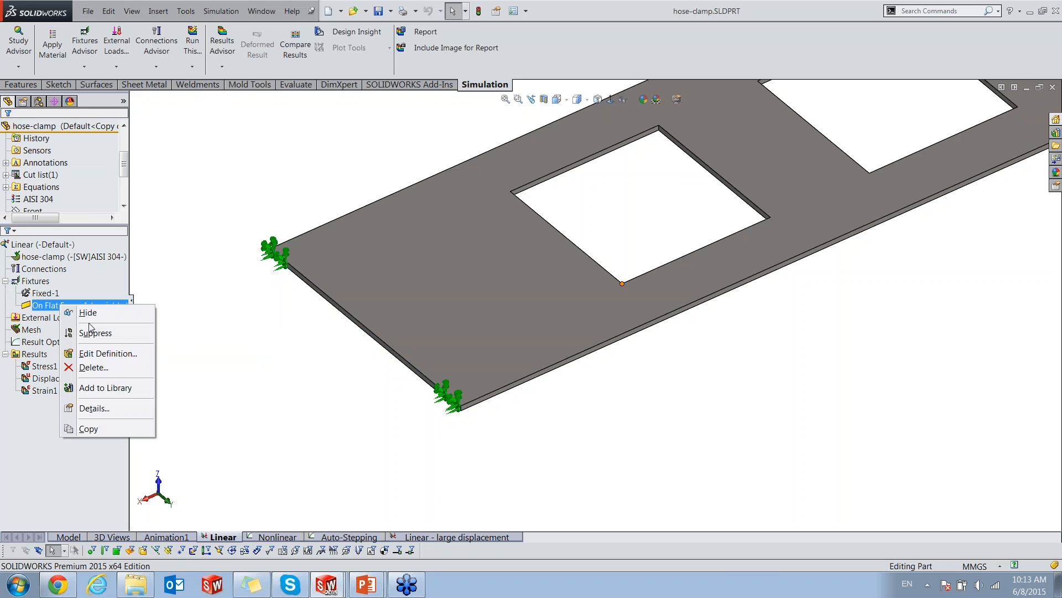
click(103, 359)
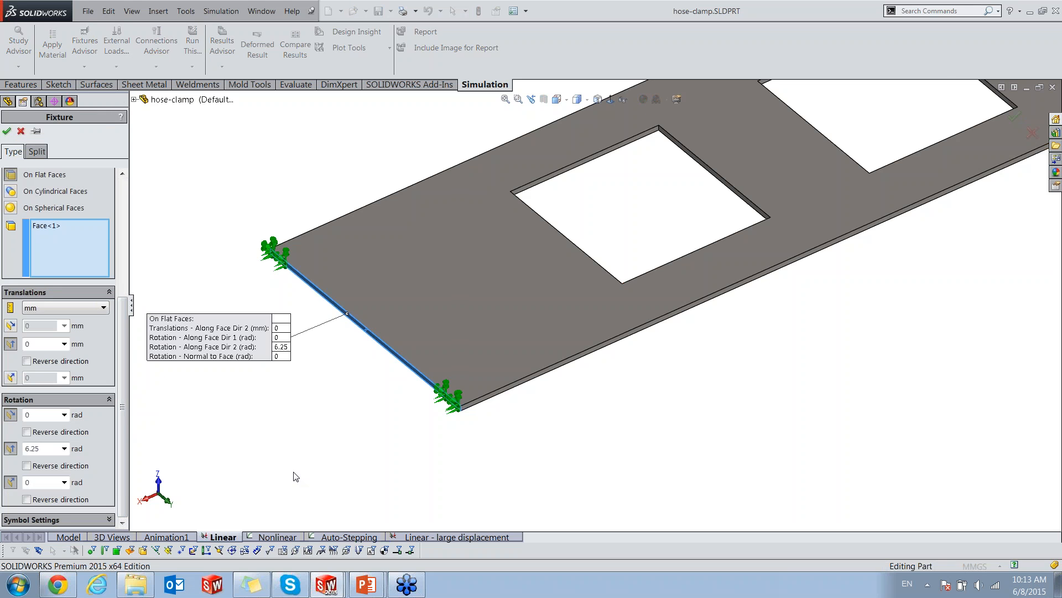
scroll(581, 432, down, 4)
scroll(9, 451, up, 4)
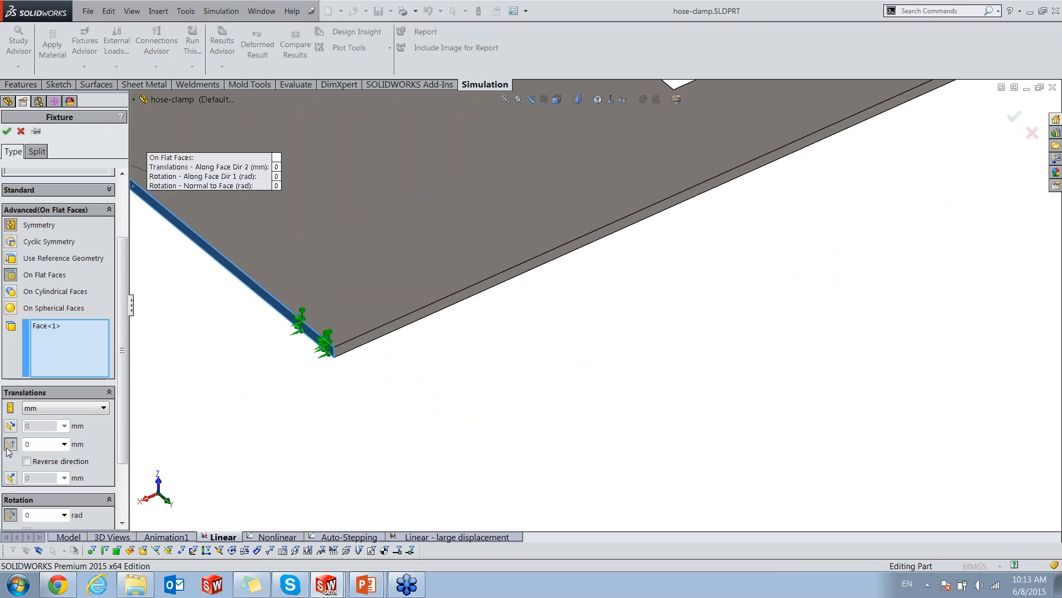
scroll(11, 462, down, 3)
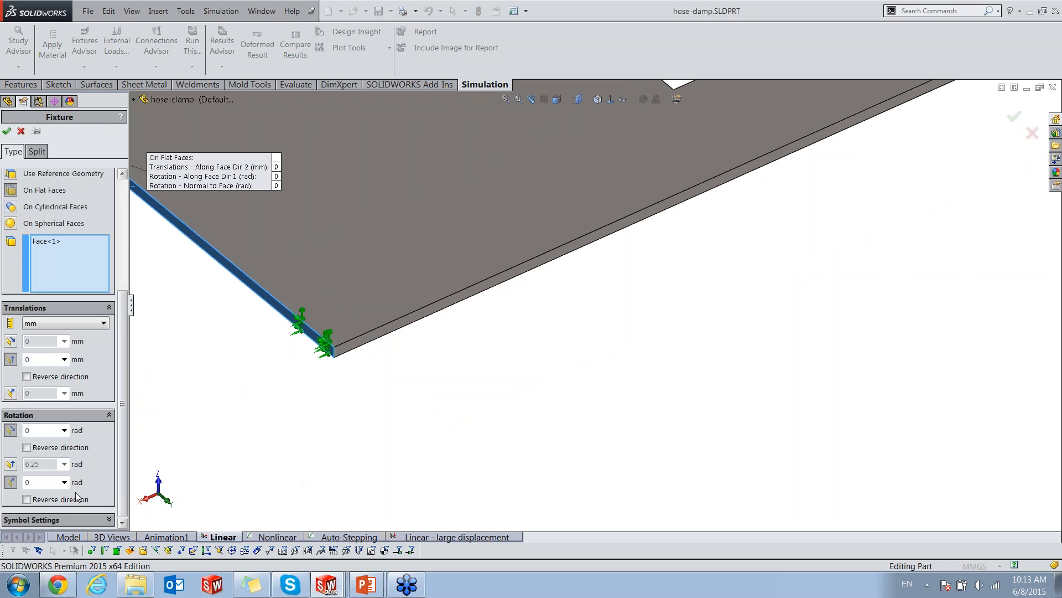
click(11, 464)
scroll(13, 469, up, 3)
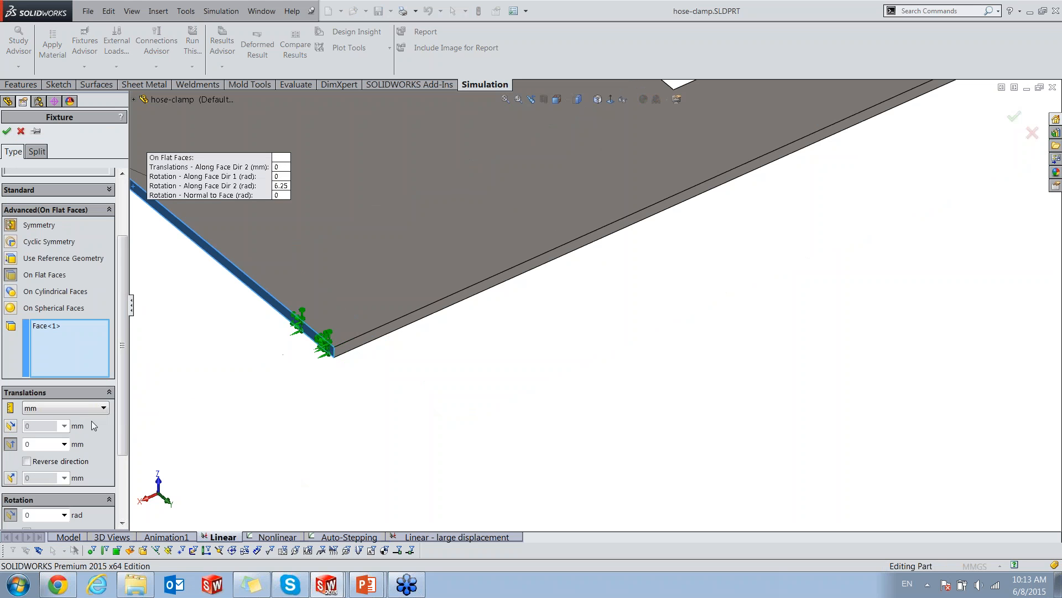
scroll(104, 423, down, 4)
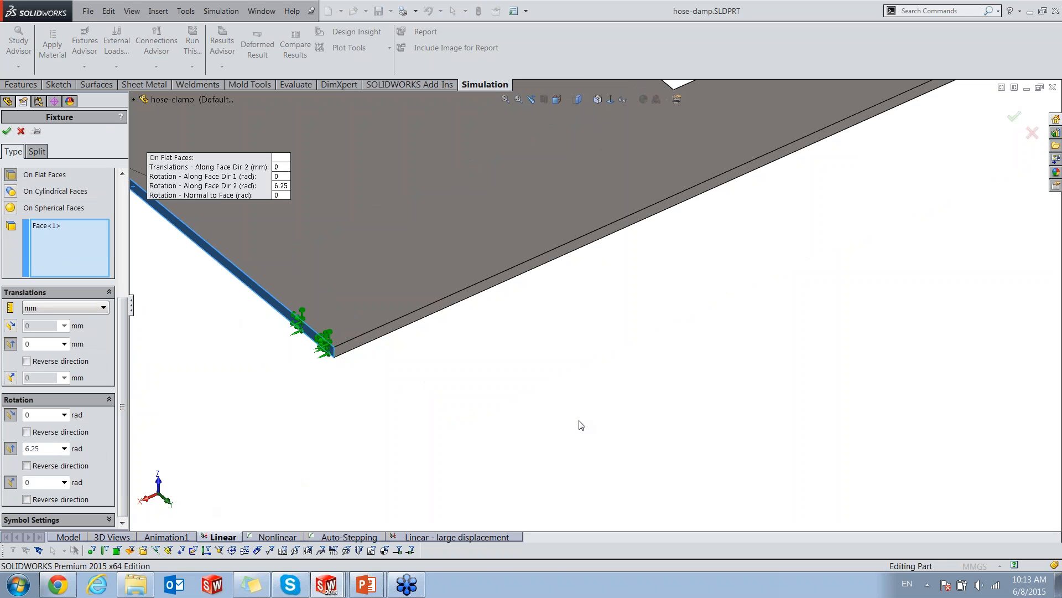
scroll(581, 425, up, 10)
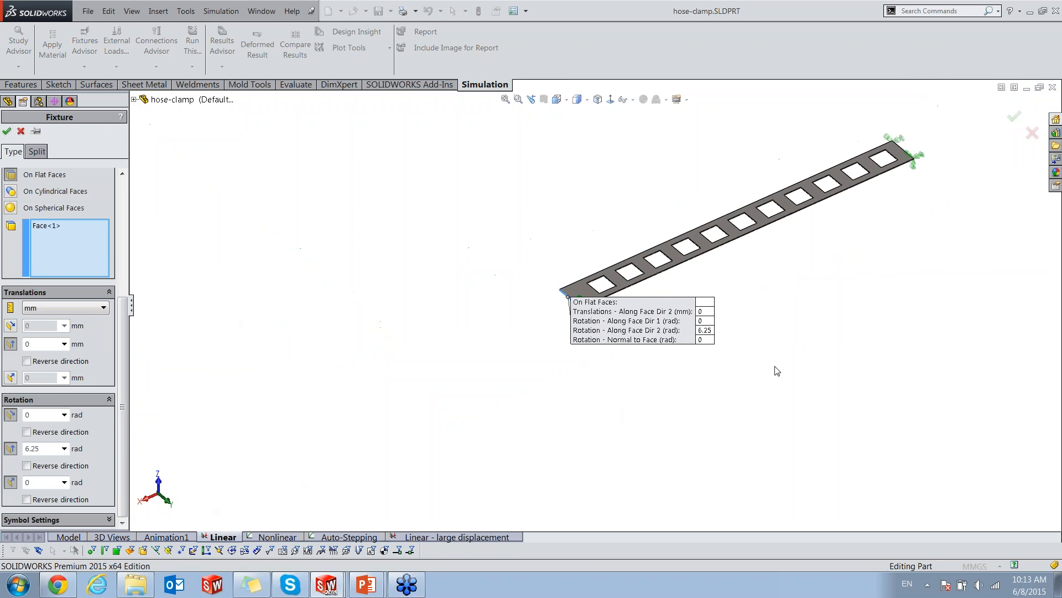
scroll(846, 288, down, 3)
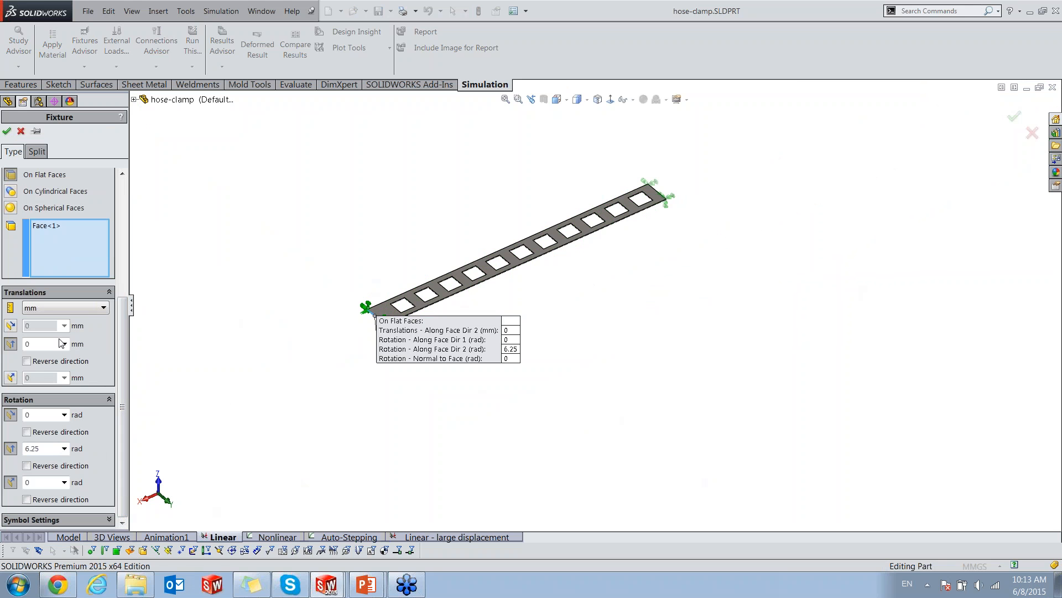
click(21, 131)
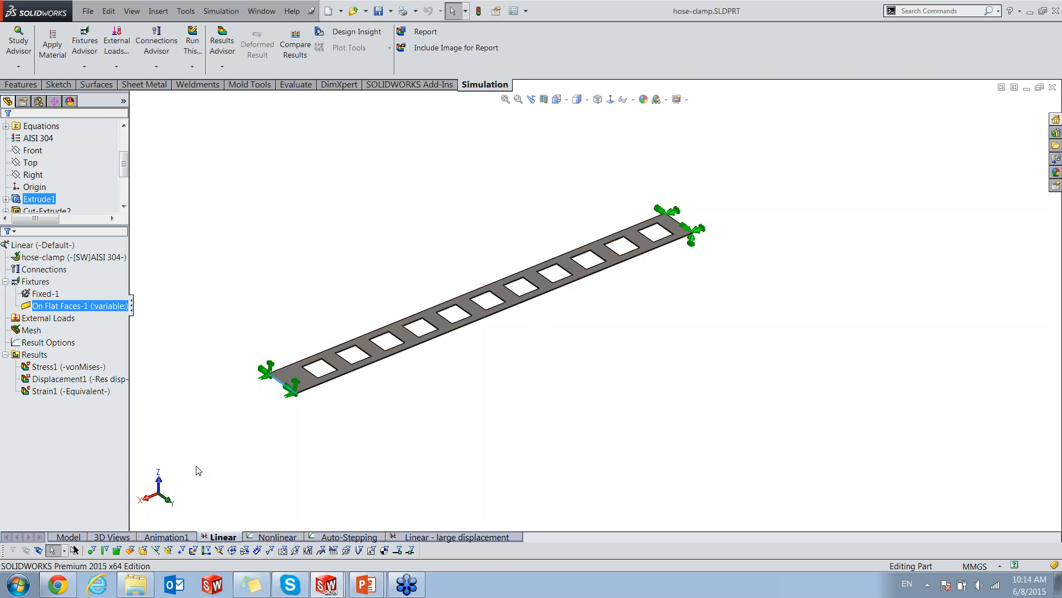
Display the Linear study's Displacement1 plot, play its deformation animation, and stop and close the animation.
double_click(77, 379)
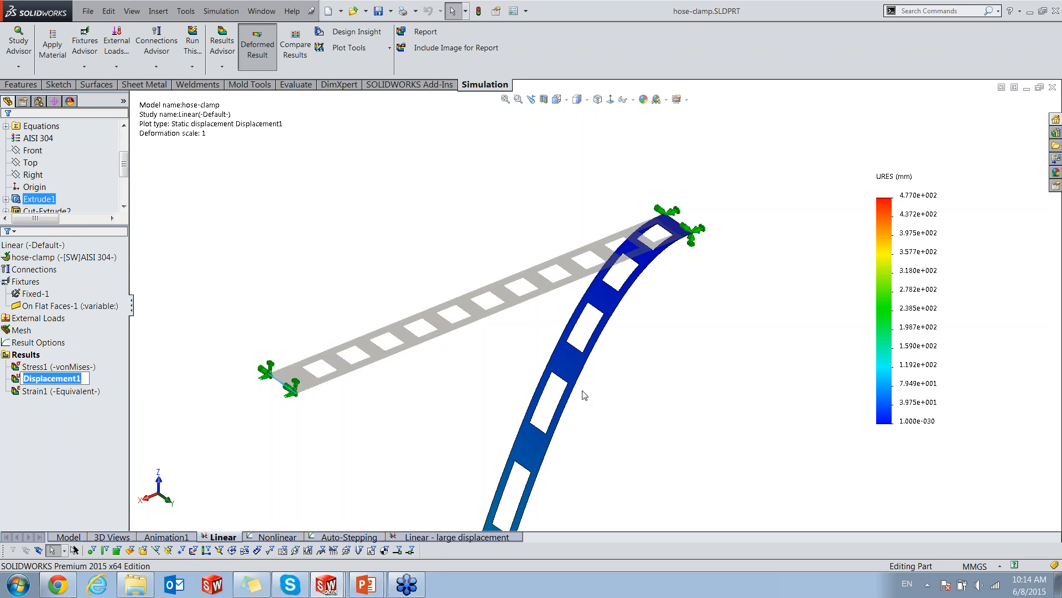
scroll(655, 406, up, 5)
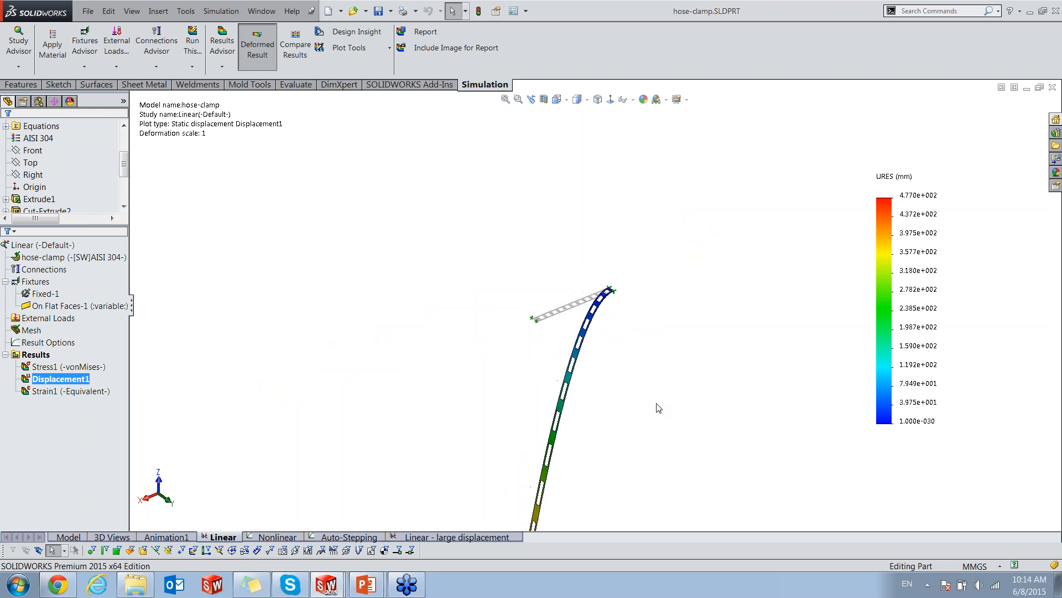
right_click(86, 378)
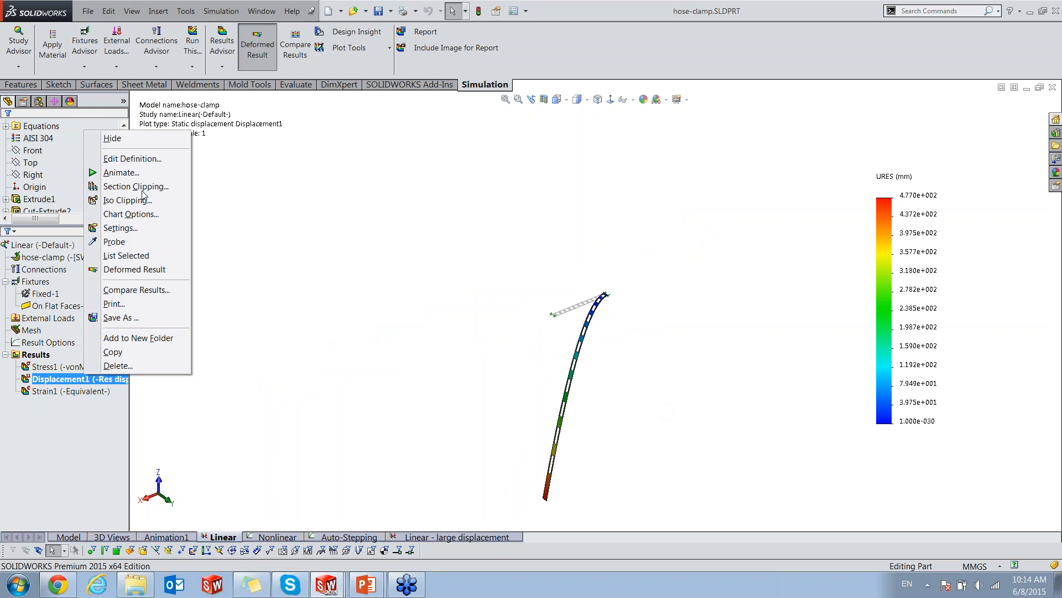
click(121, 172)
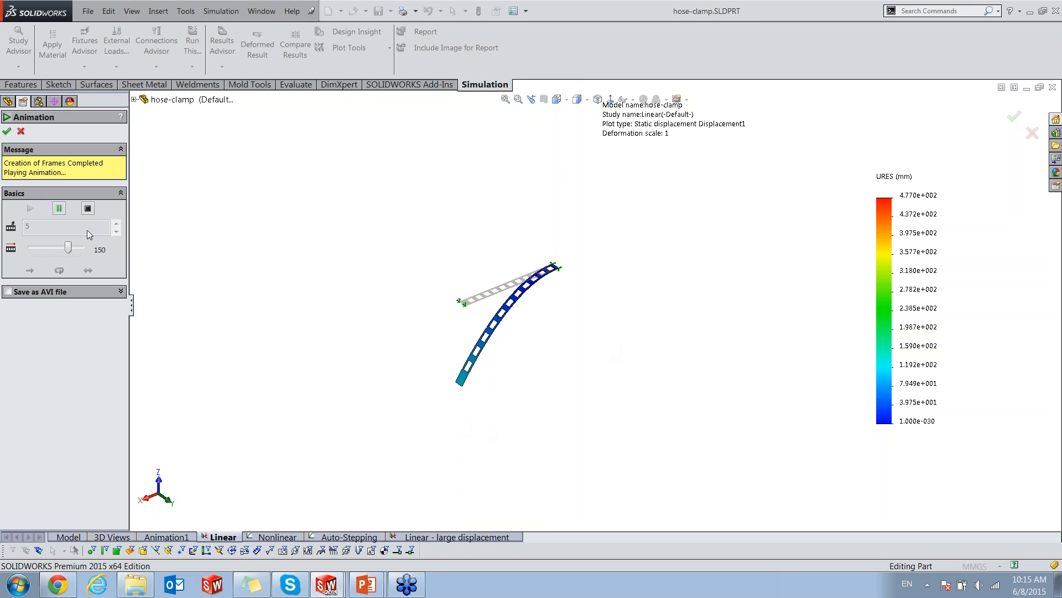
click(87, 208)
click(21, 132)
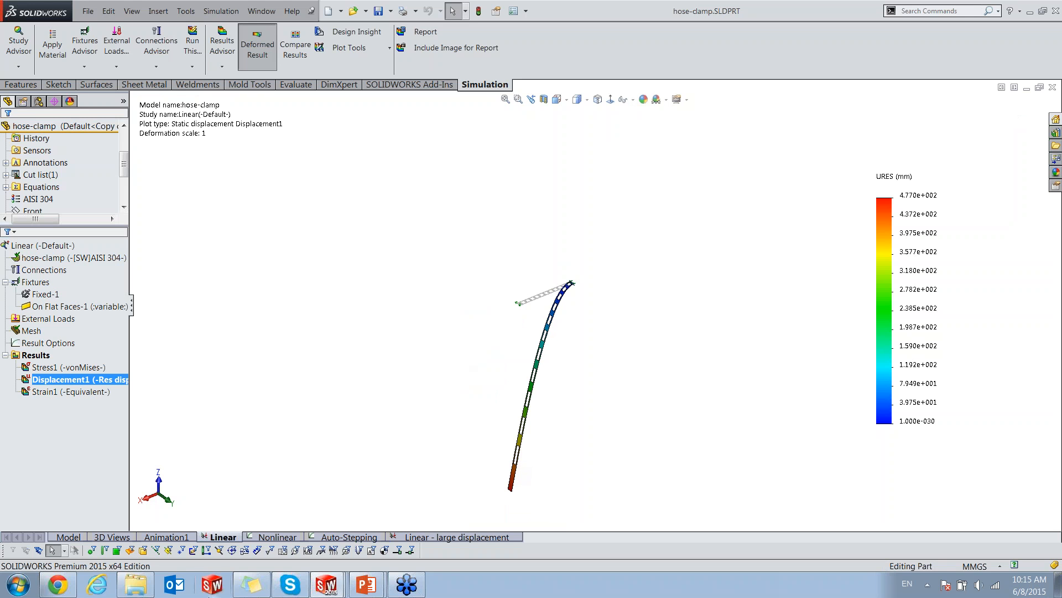
Open the Nonlinear study, display its Displacement1 plot, and play the animation of the strap's deformation.
click(258, 538)
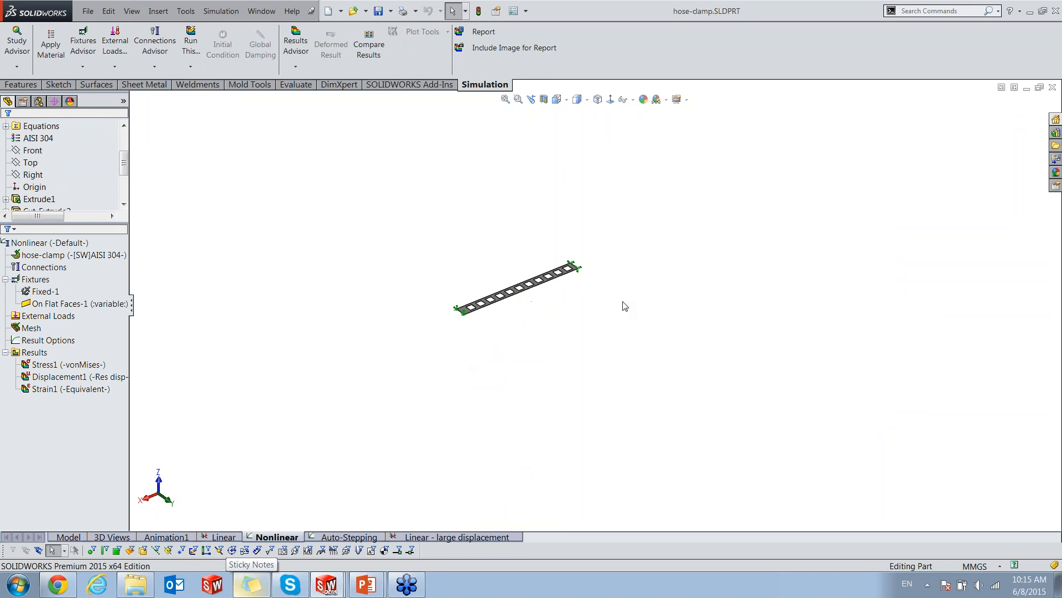
scroll(585, 291, down, 4)
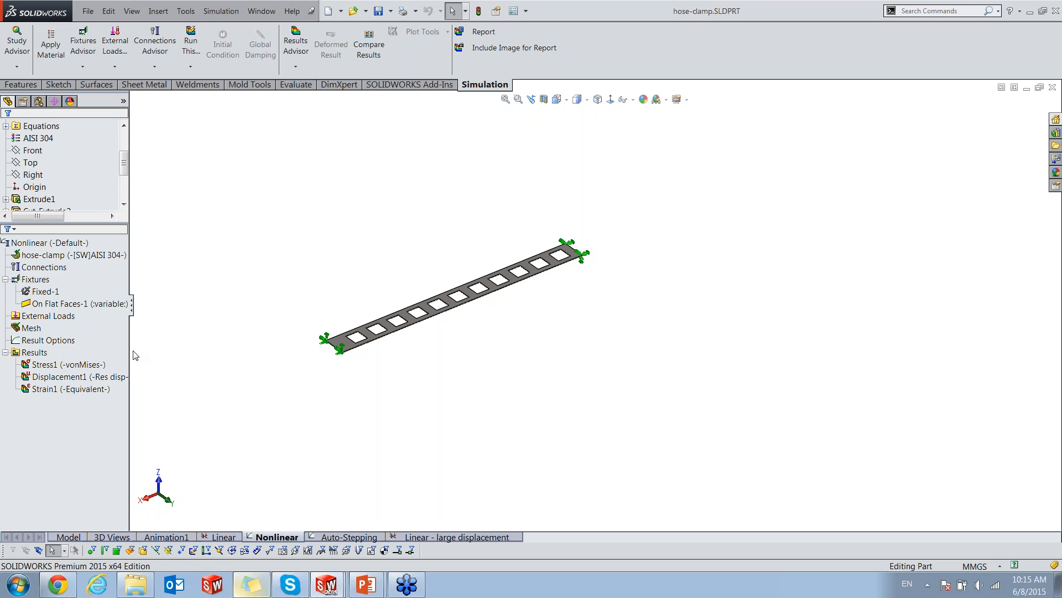
double_click(83, 378)
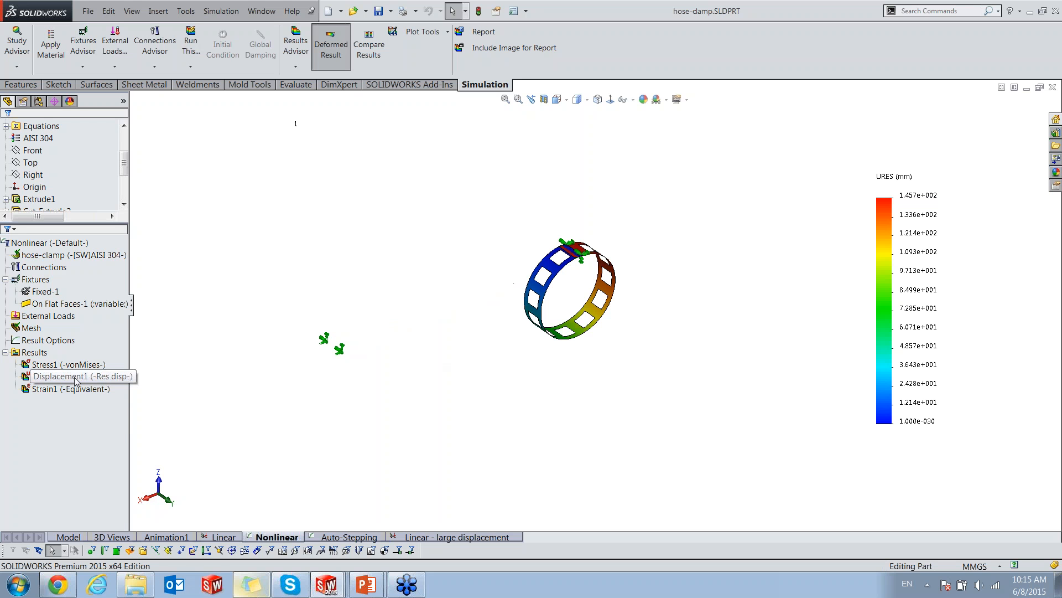
middle_drag(484, 331, 688, 285)
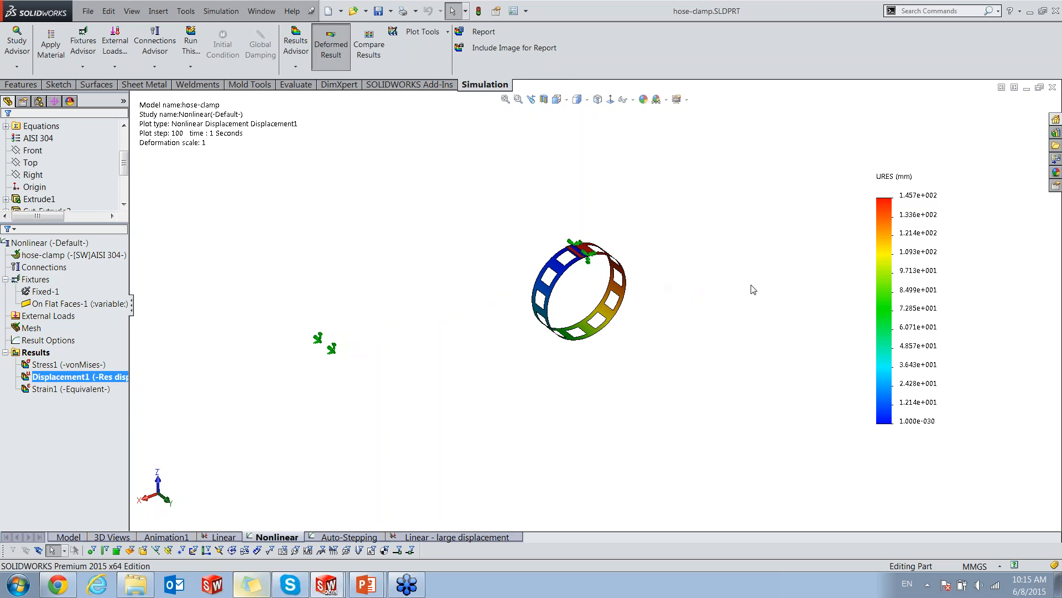
scroll(751, 289, down, 1)
right_click(108, 390)
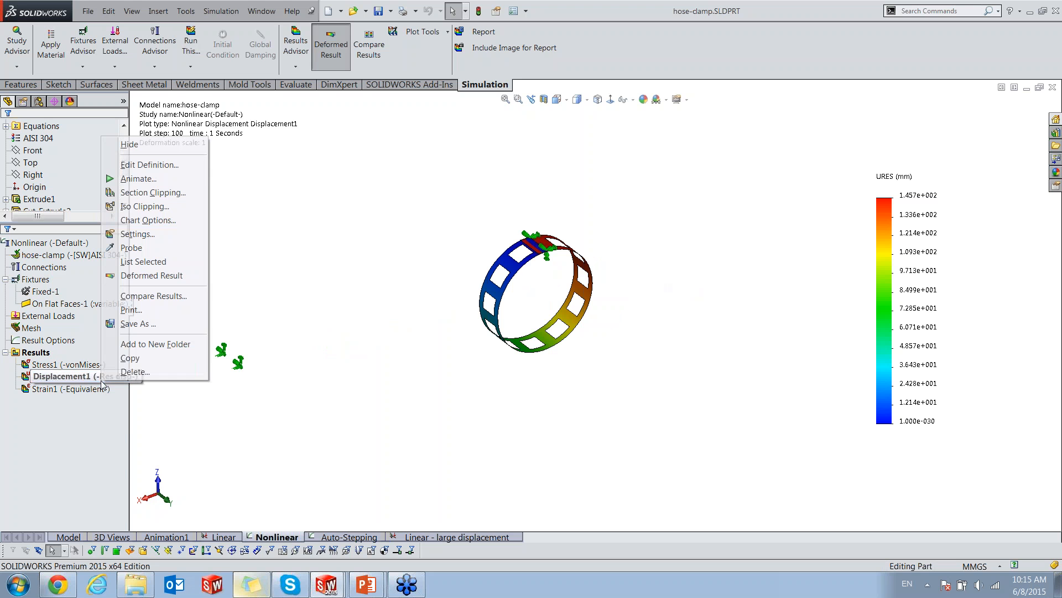
click(147, 183)
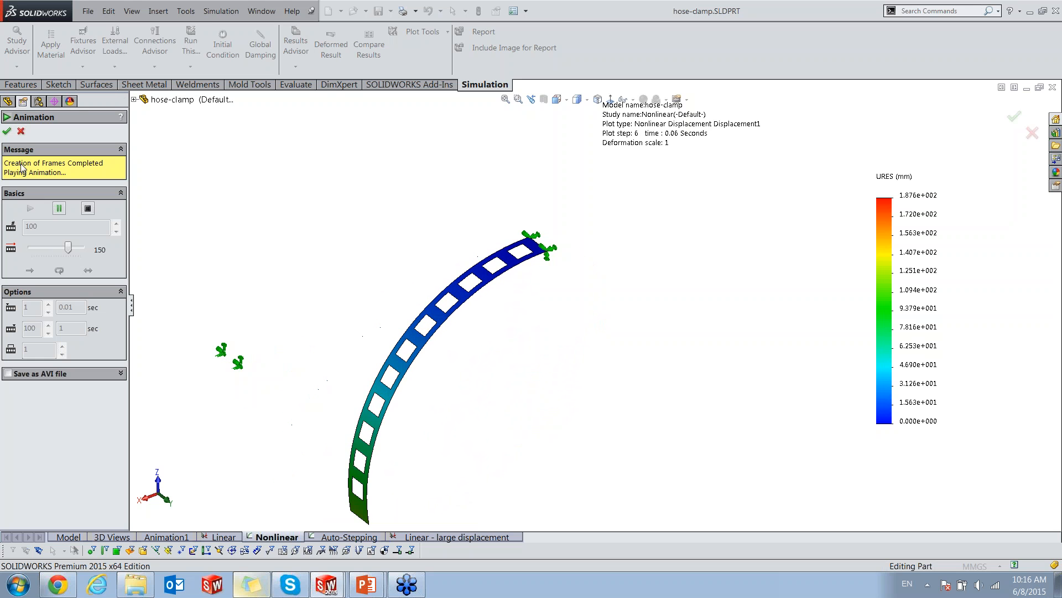
Close the animation and set the Nonlinear study's Displacement1 plot to show the result at 0.5 seconds.
click(18, 130)
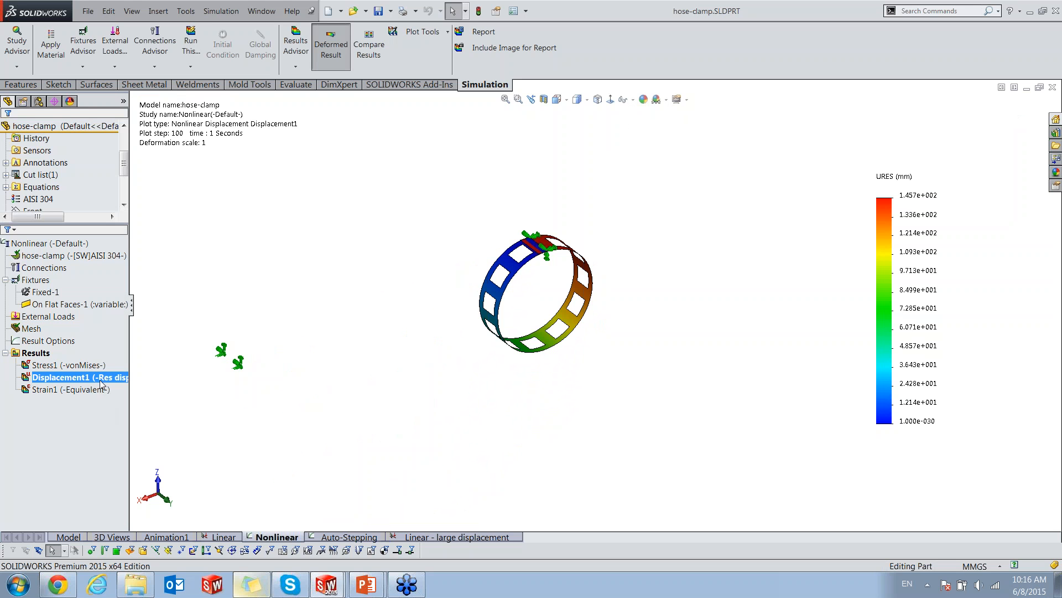
double_click(100, 379)
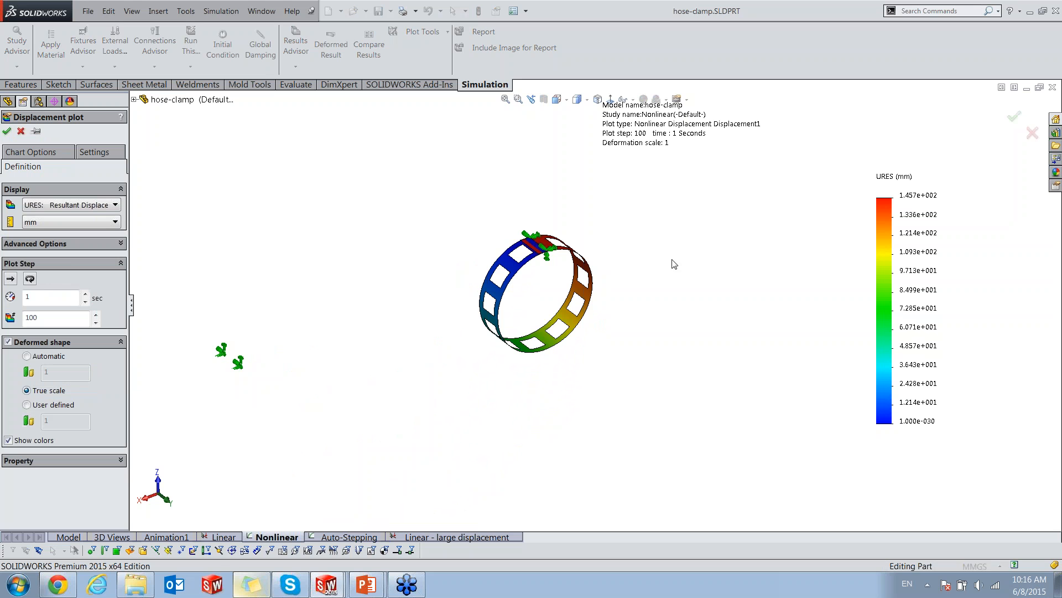
scroll(647, 304, down, 3)
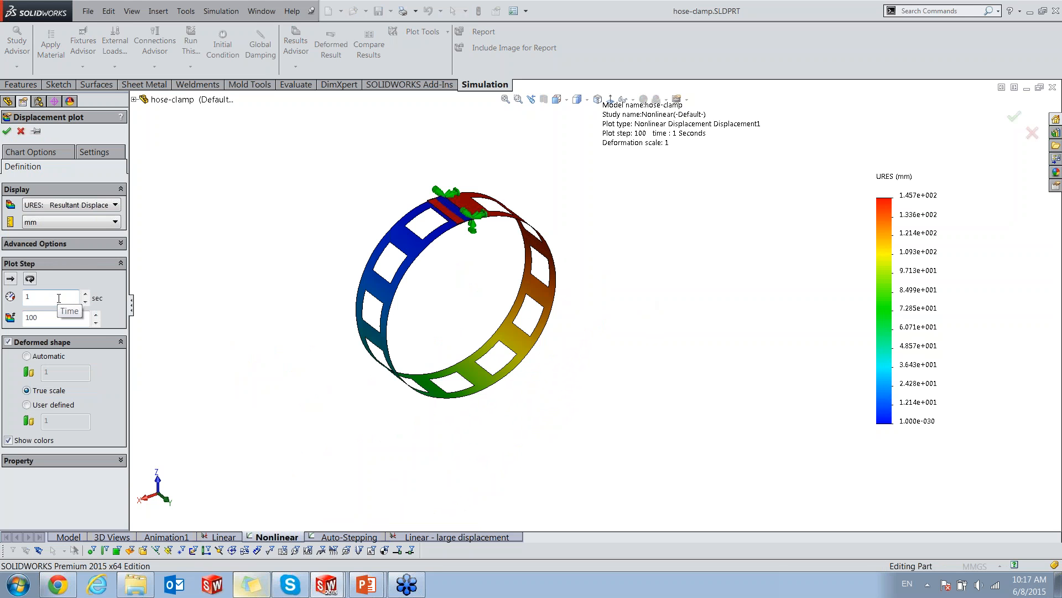
click(58, 299)
double_click(28, 296)
text(0.5)
click(6, 131)
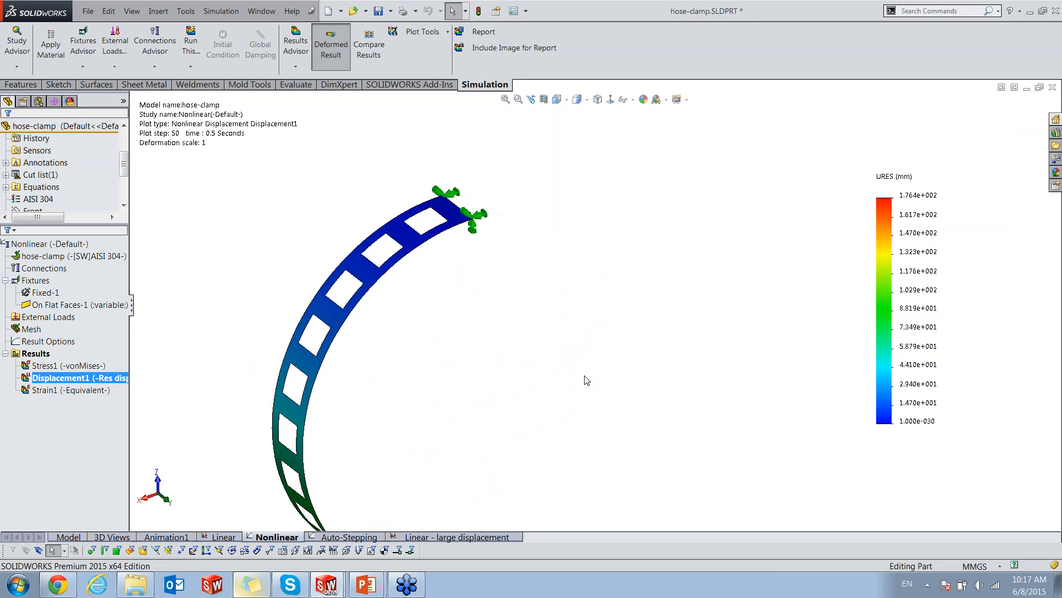
scroll(586, 381, up, 2)
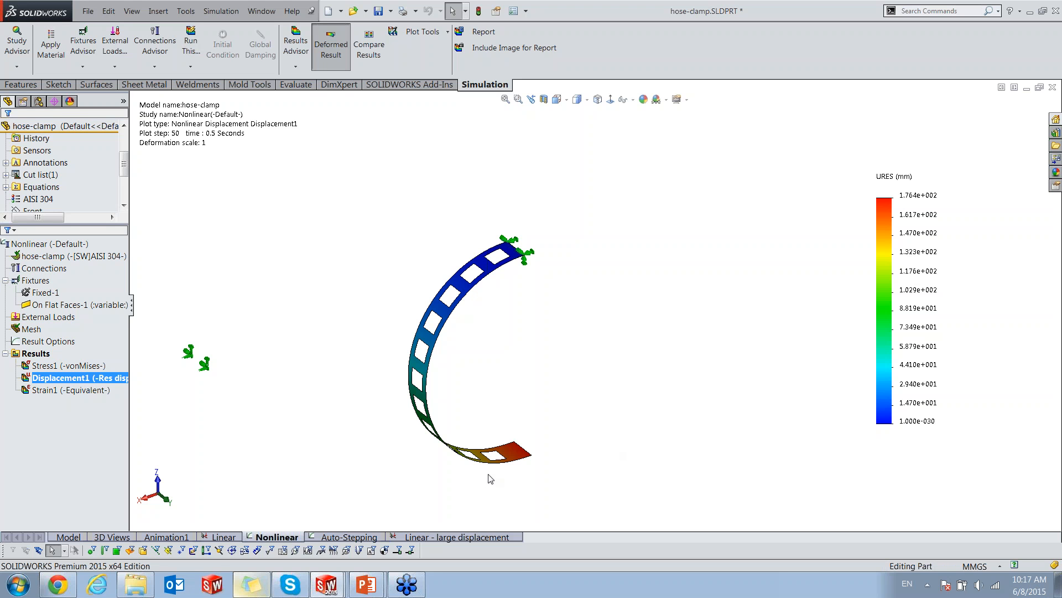
Edit the Displacement1 plot definition to show the deformed strap at plot step 39.
right_click(87, 380)
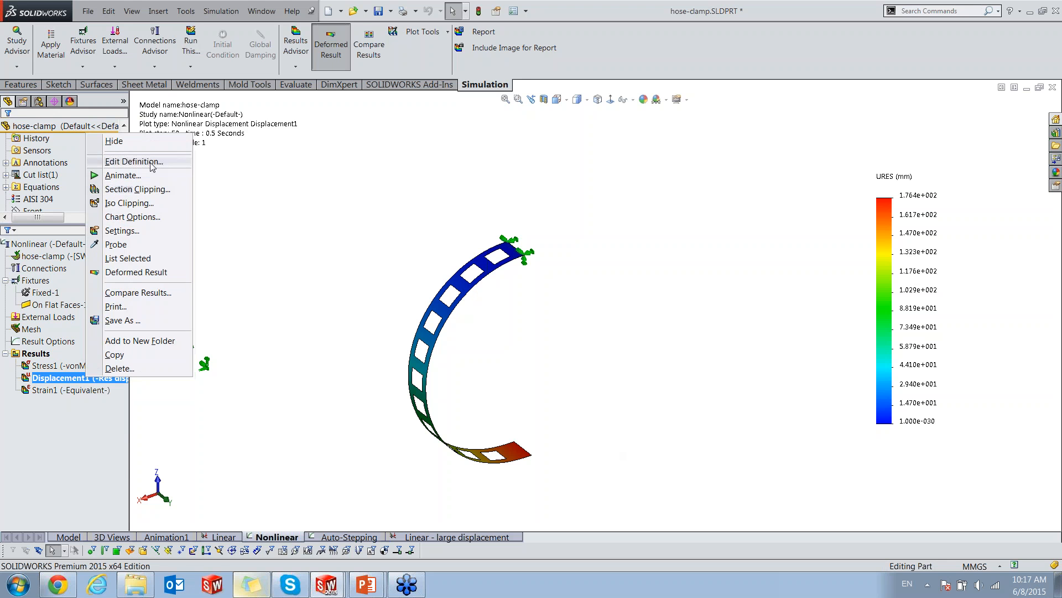
click(133, 162)
click(96, 323)
click(97, 323)
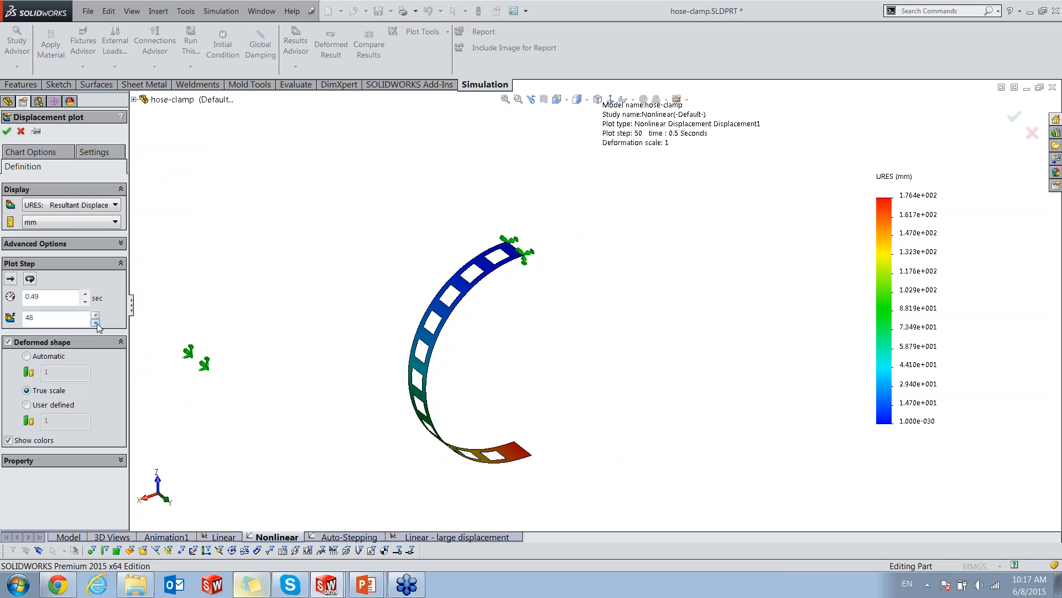
click(7, 131)
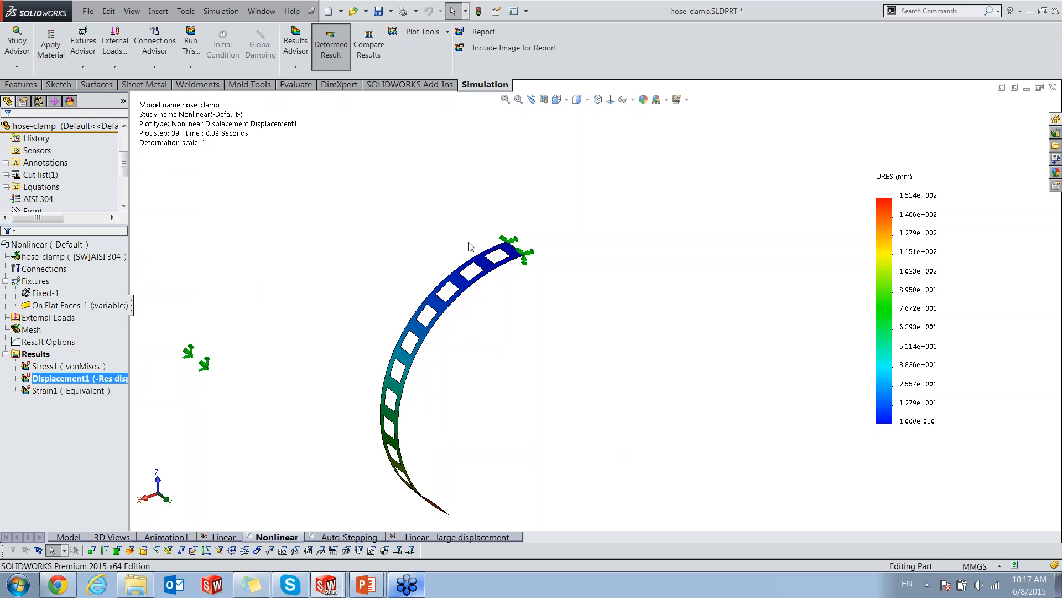
Open the Nonlinear study's properties, examine its time stepping and large displacement options, and close without saving changes.
right_click(56, 245)
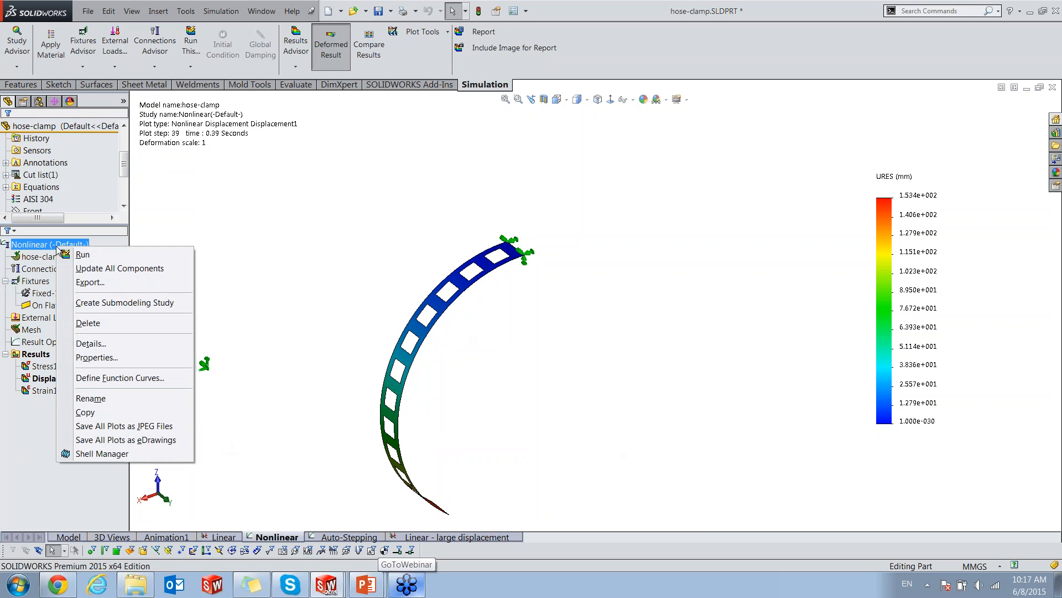
click(99, 358)
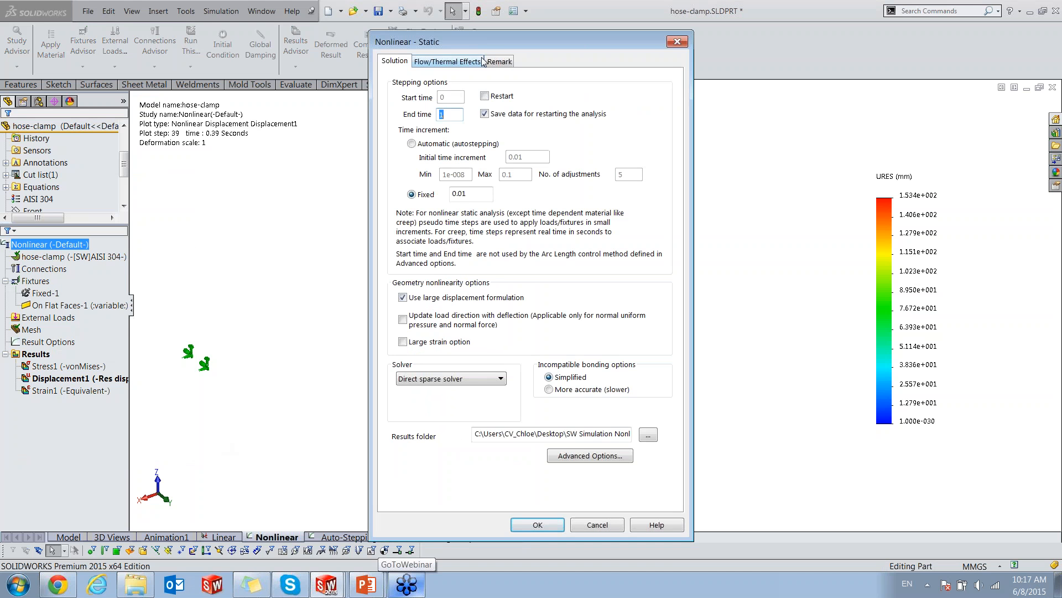
drag(480, 43, 379, 38)
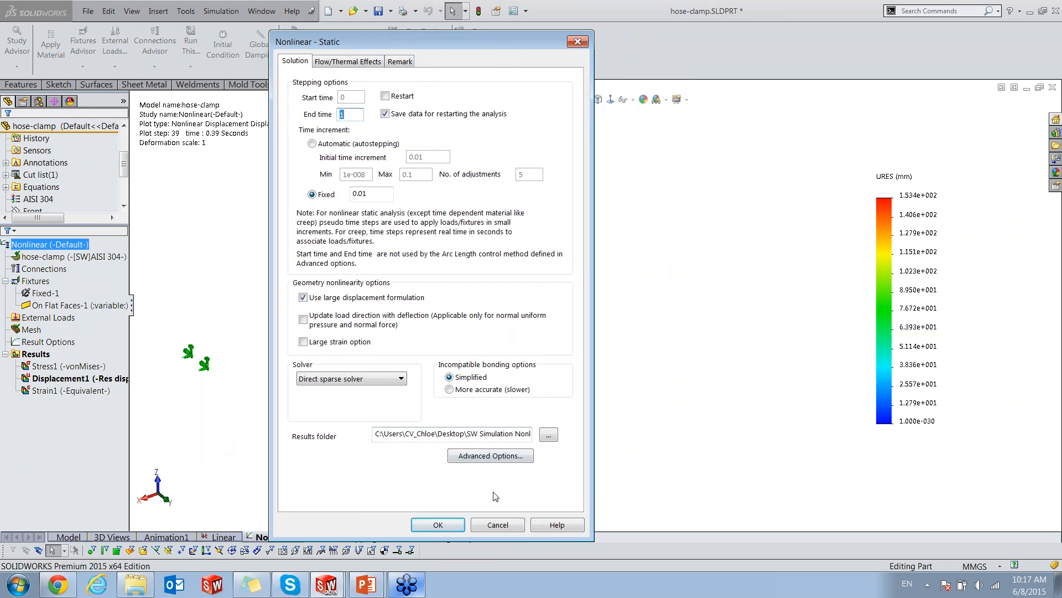
click(499, 525)
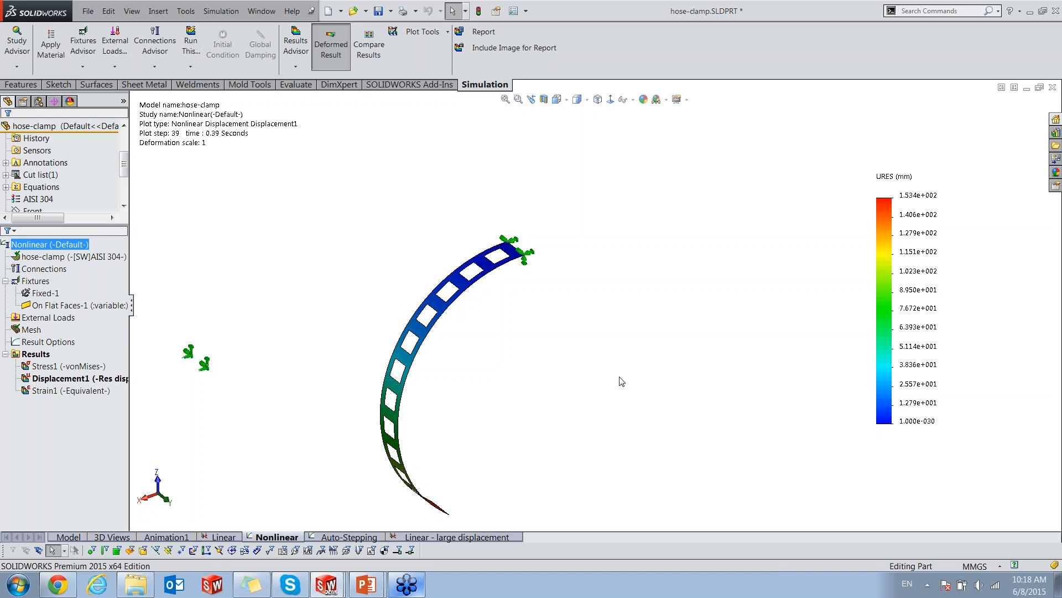
key(alt+Tab)
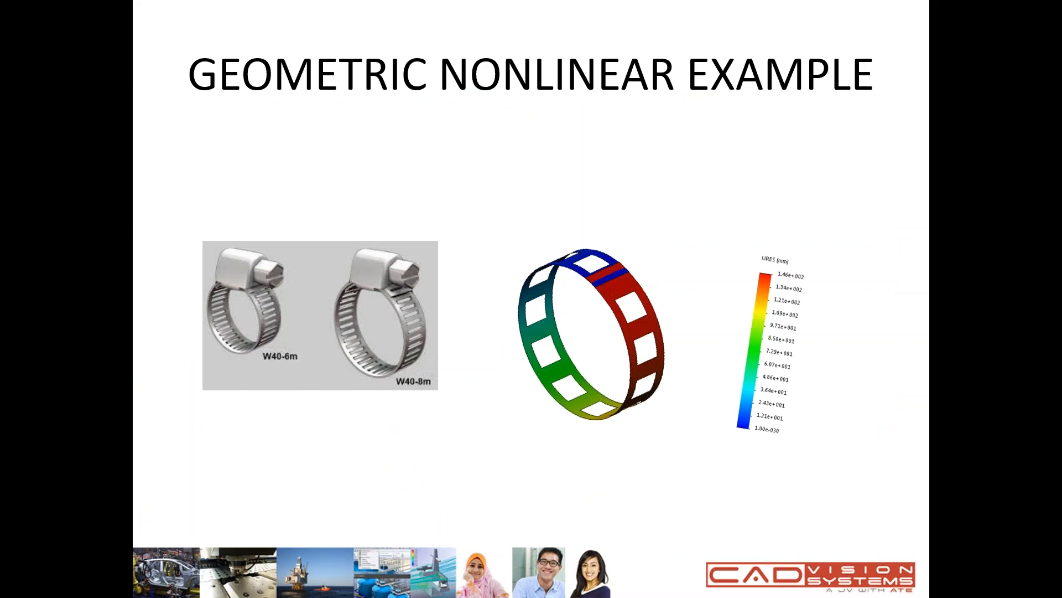
key(Right)
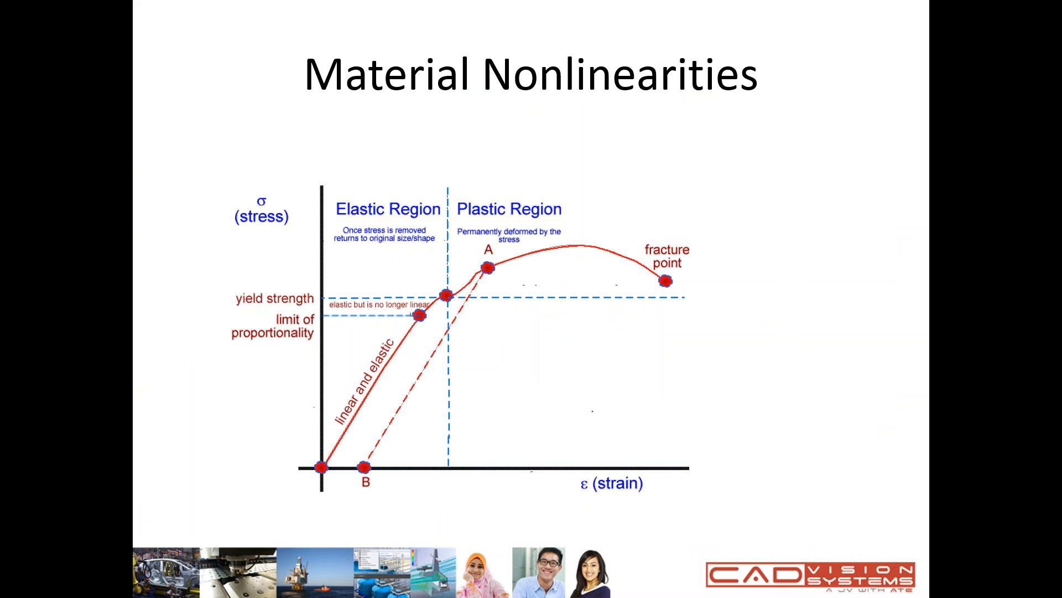
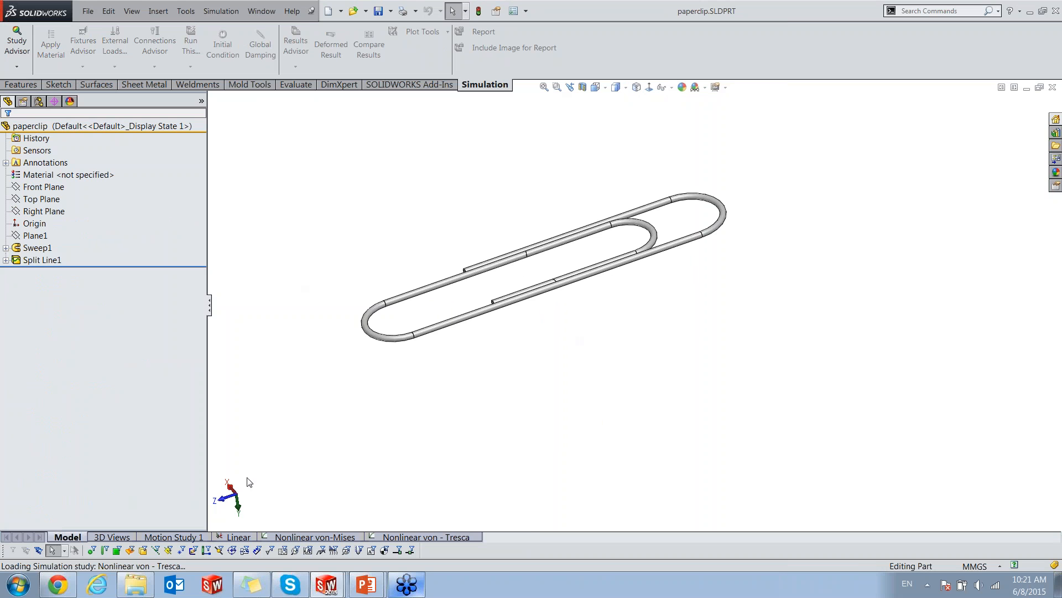
Open the paperclip's Linear study, inspect which face the Fixed-1 fixture holds, and close its definition without changes.
click(237, 536)
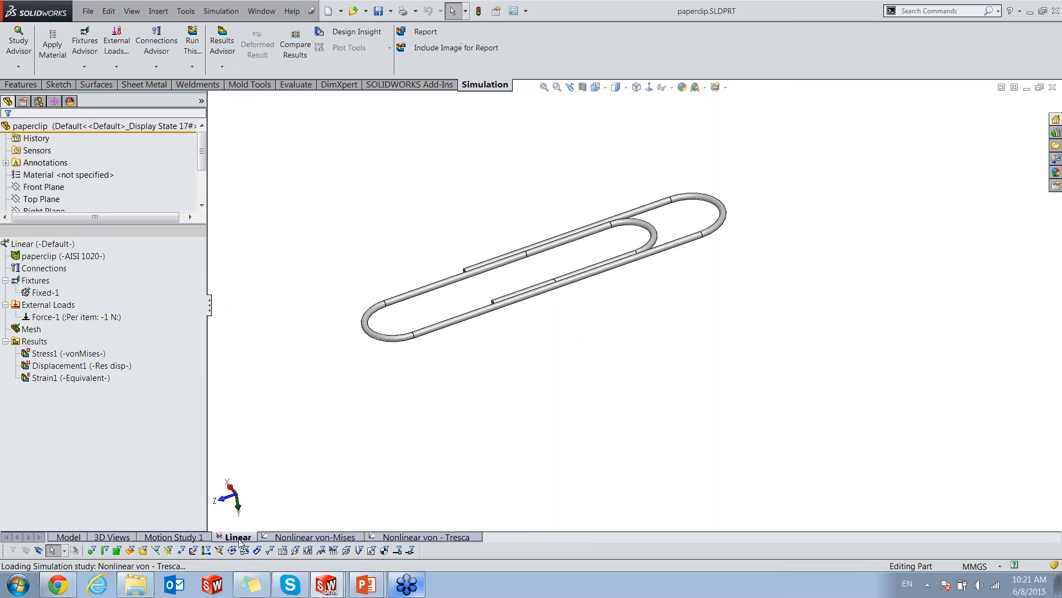
scroll(666, 225, up, 3)
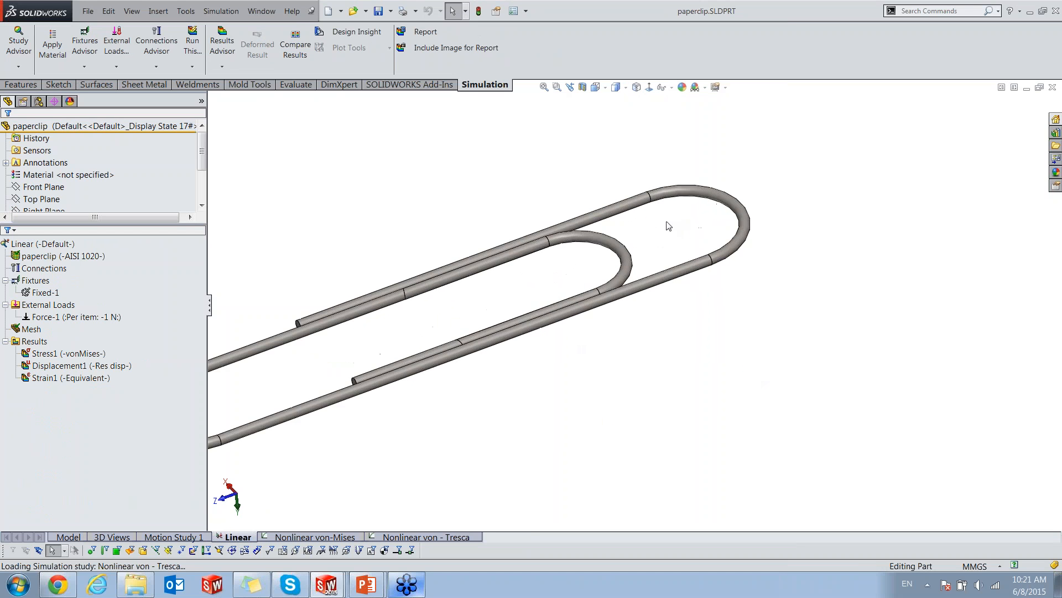
scroll(612, 230, up, 3)
right_click(56, 294)
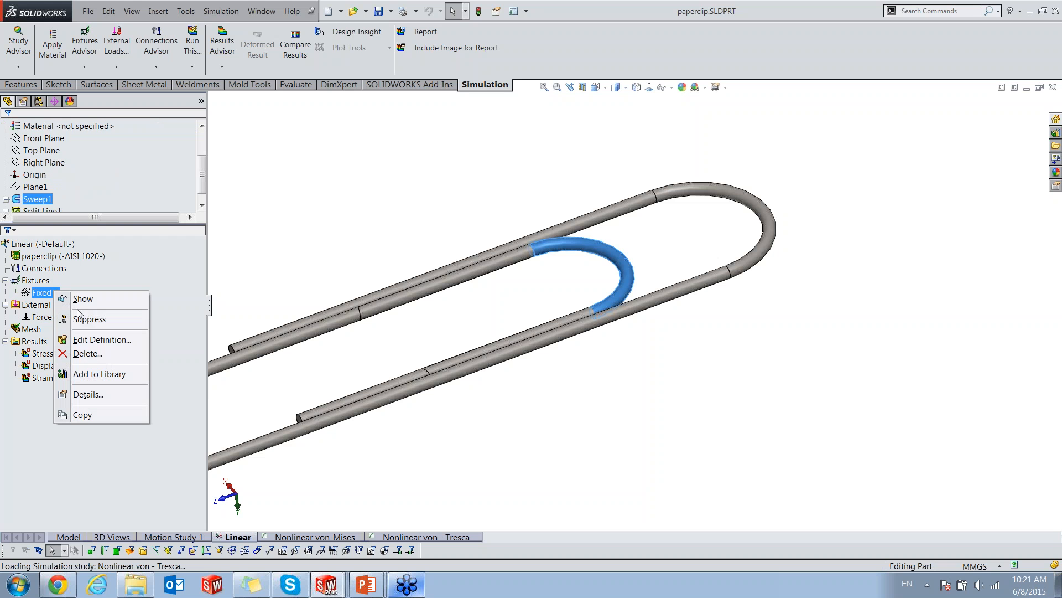
click(94, 339)
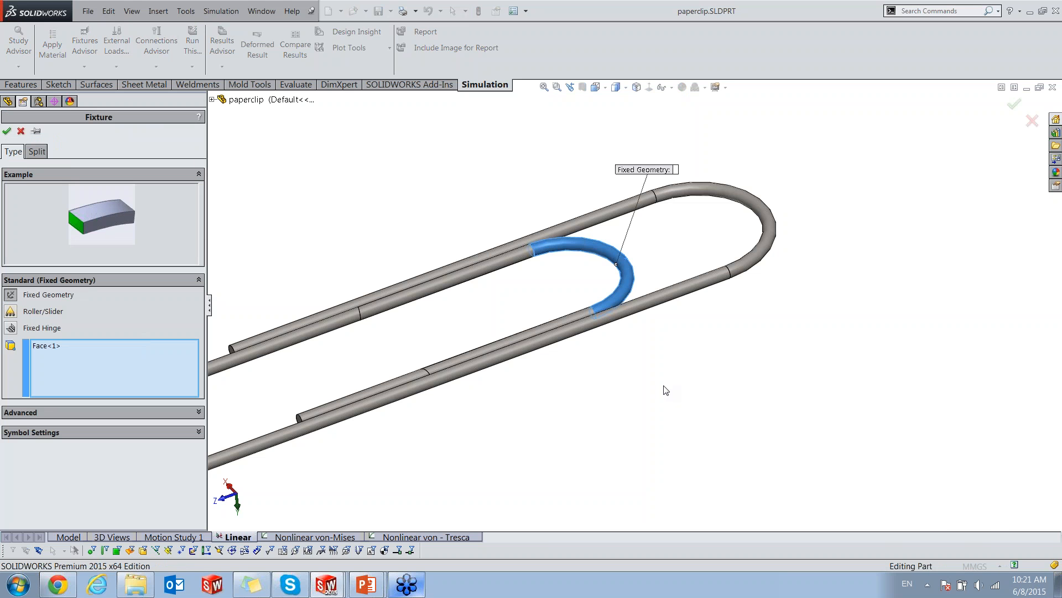
scroll(664, 387, down, 3)
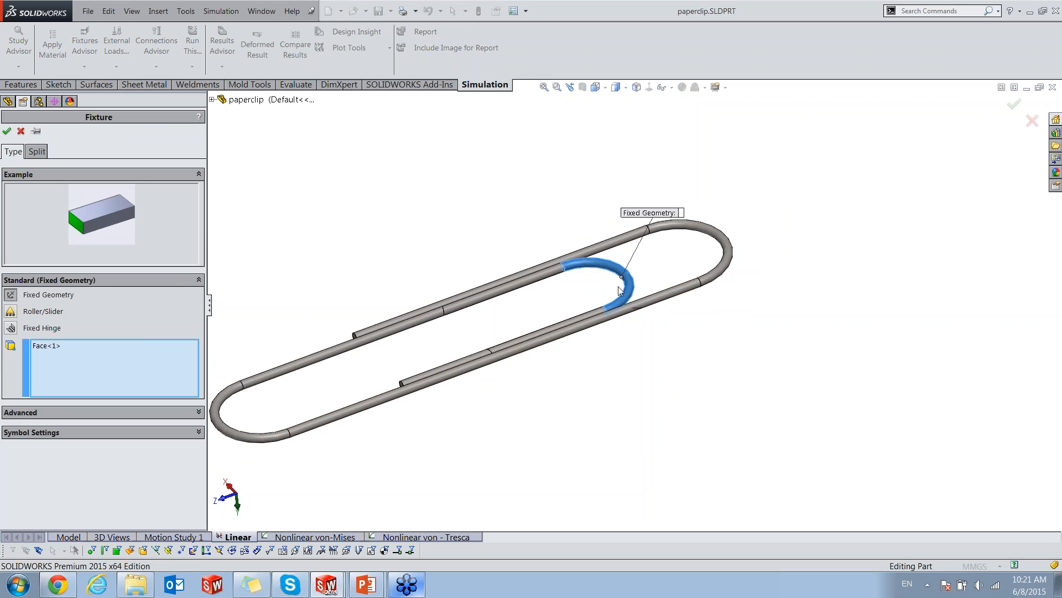
click(22, 131)
Show the Force-1 load symbols on the paperclip's outer loop and examine the force direction.
right_click(81, 317)
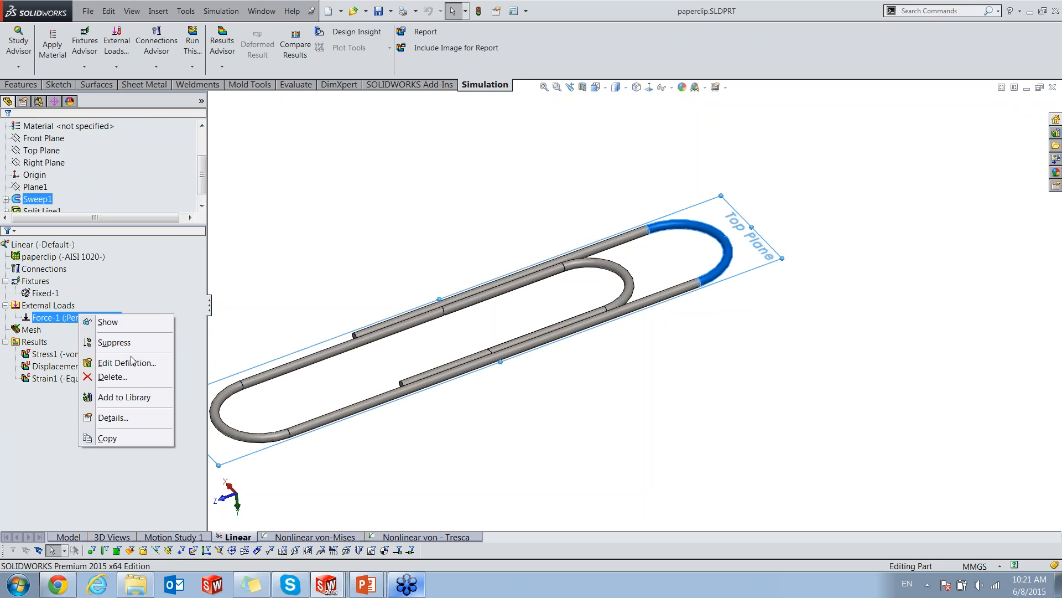
click(109, 322)
click(362, 274)
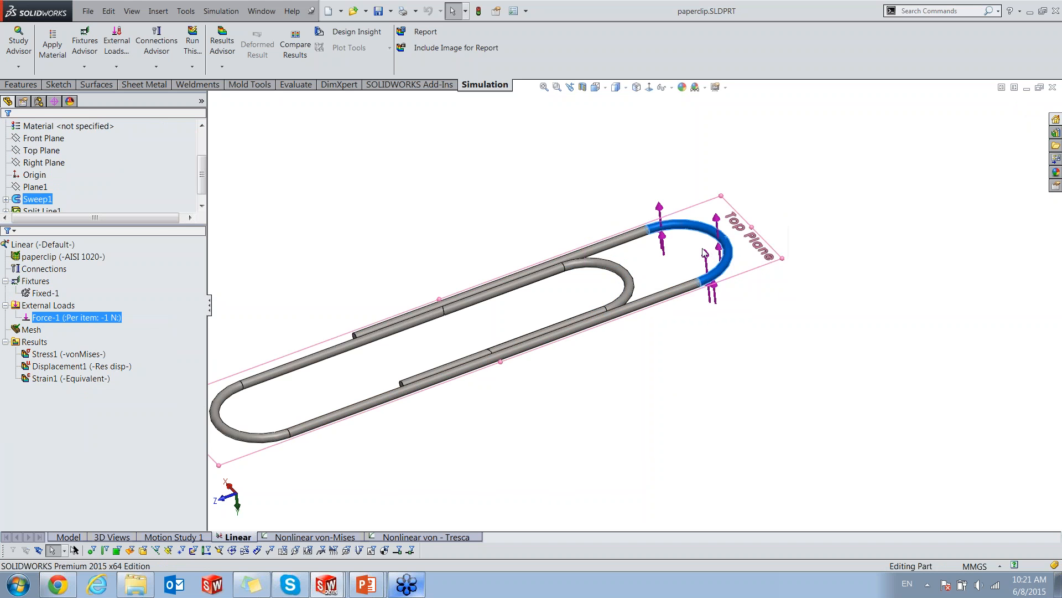
mouse_move(667, 245)
Display the Linear study's Displacement1 plot and hide the Force-1 load symbols.
double_click(66, 366)
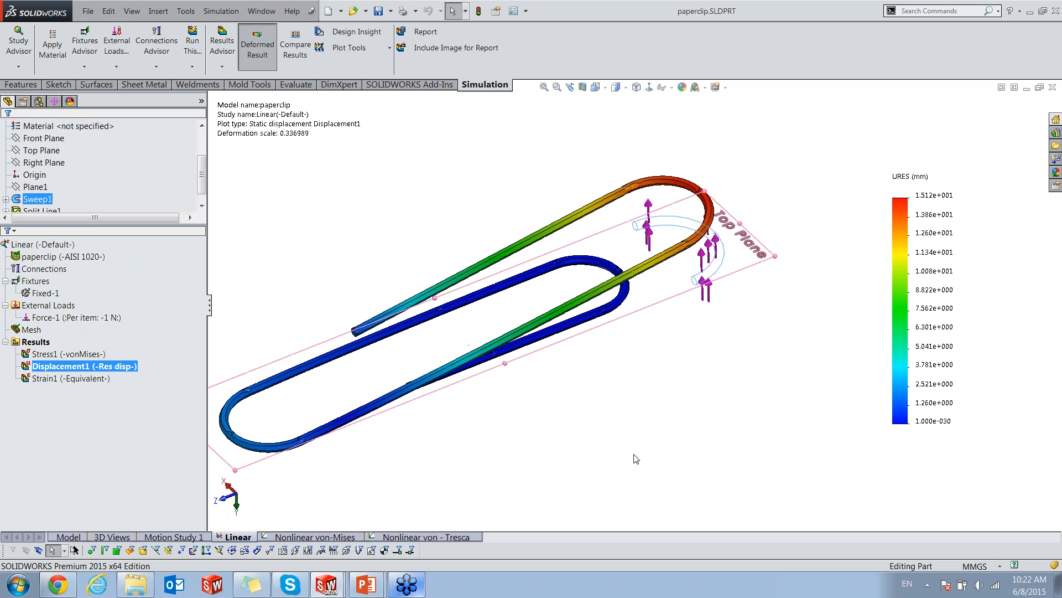
right_click(55, 320)
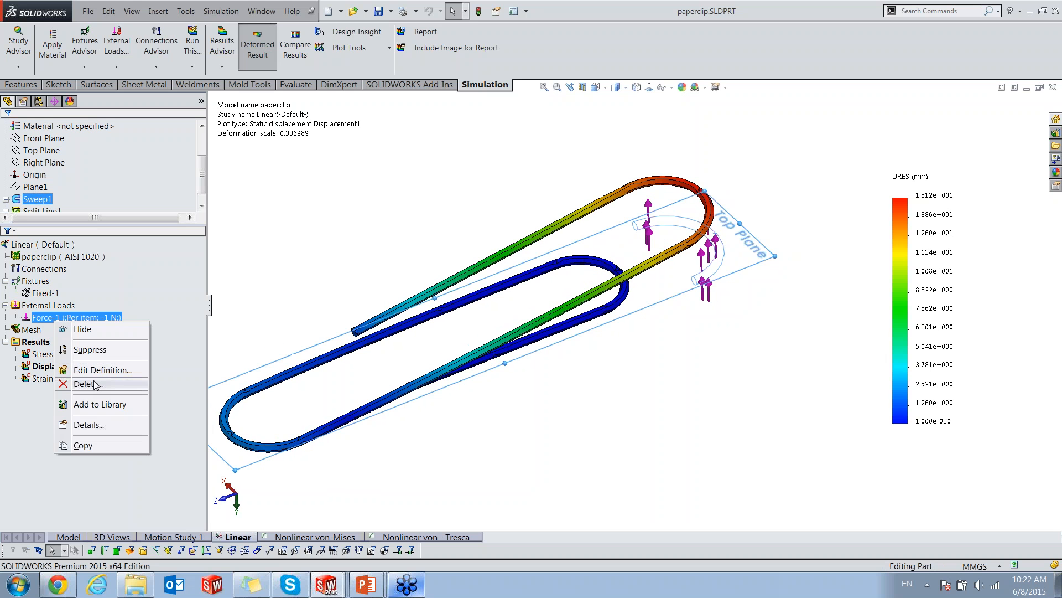
click(82, 329)
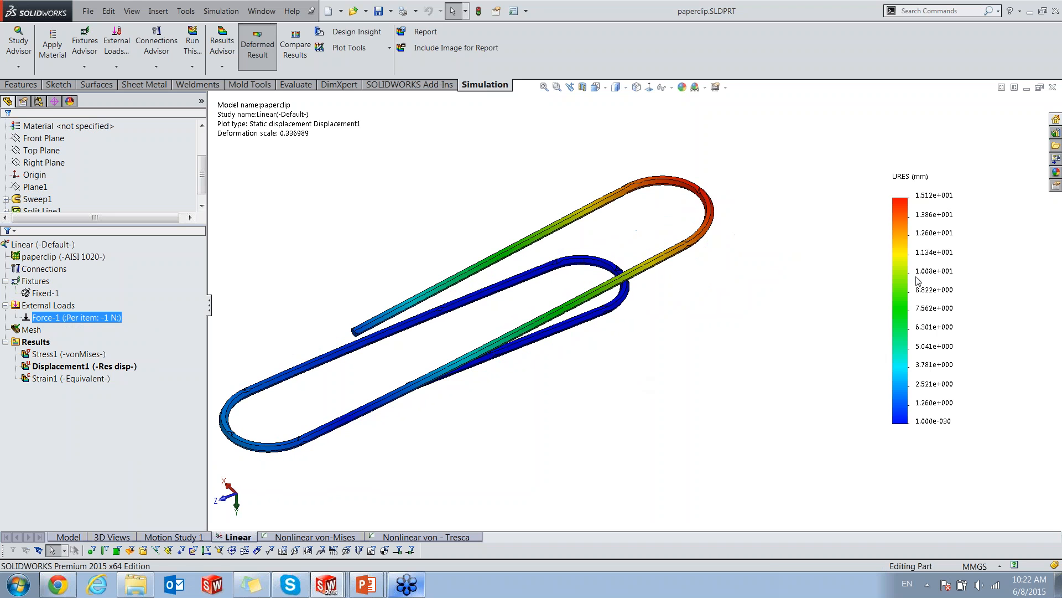
Display the Linear study's Stress1 von Mises plot and move the colour legend close to the paperclip's outer loop.
drag(894, 267, 782, 225)
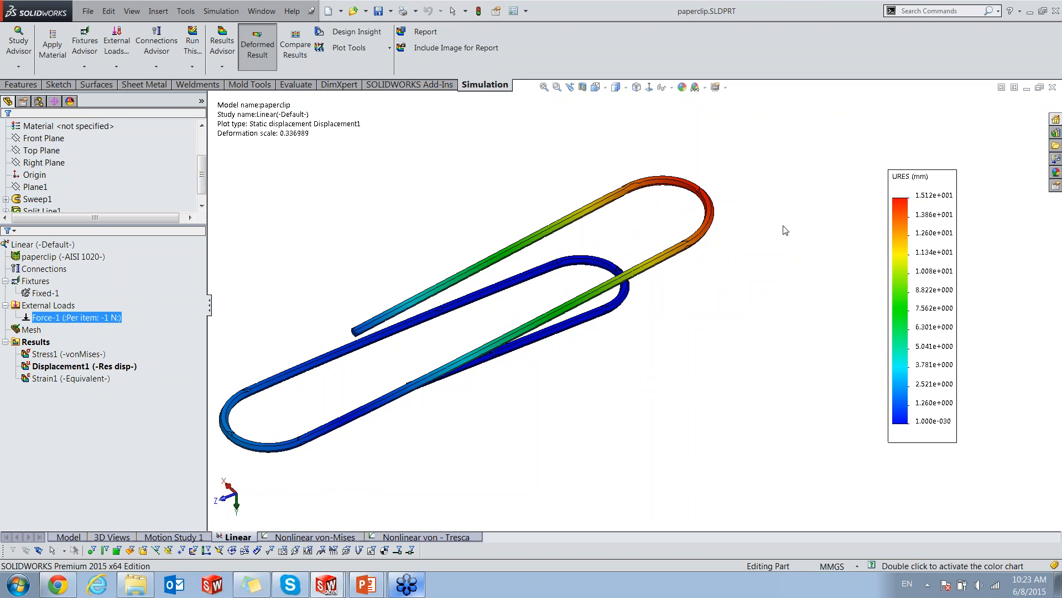
double_click(42, 353)
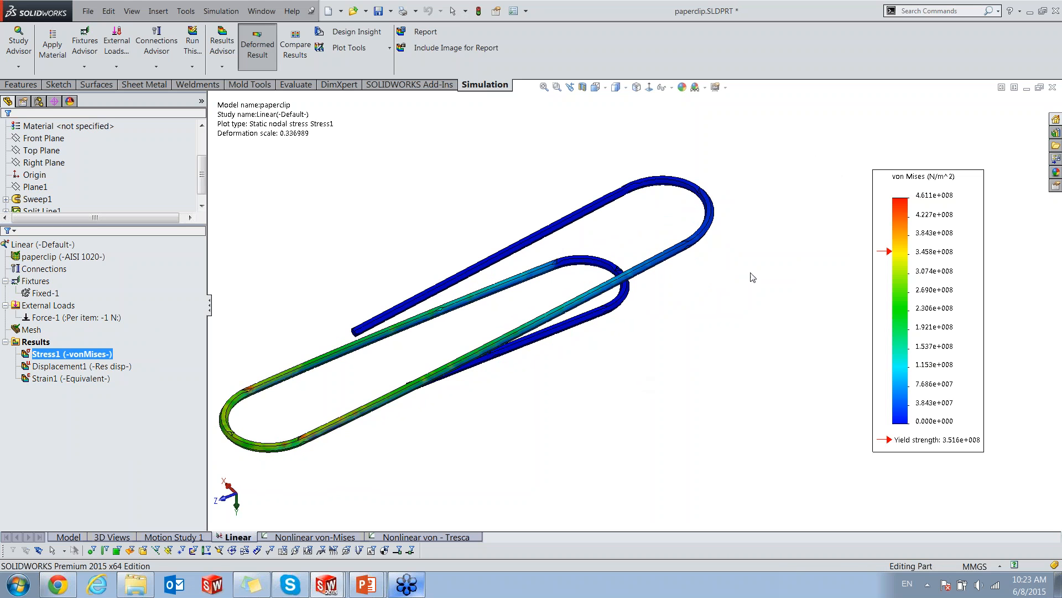
drag(729, 272, 731, 273)
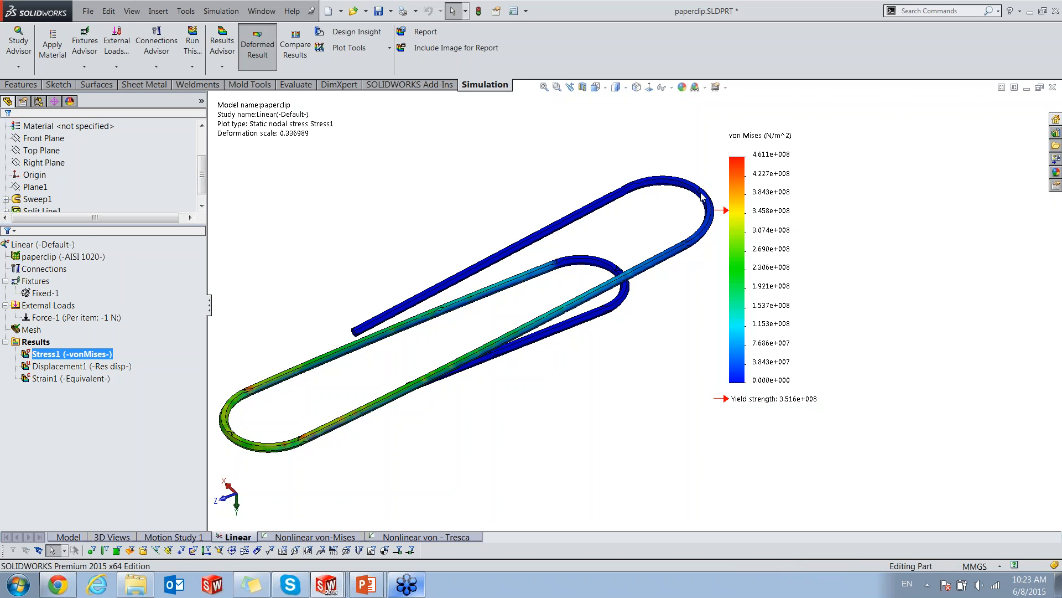
Open the Force-1 definition in the Nonlinear von-Mises study and view the time curve of the load, moving its window clear of the settings.
click(315, 540)
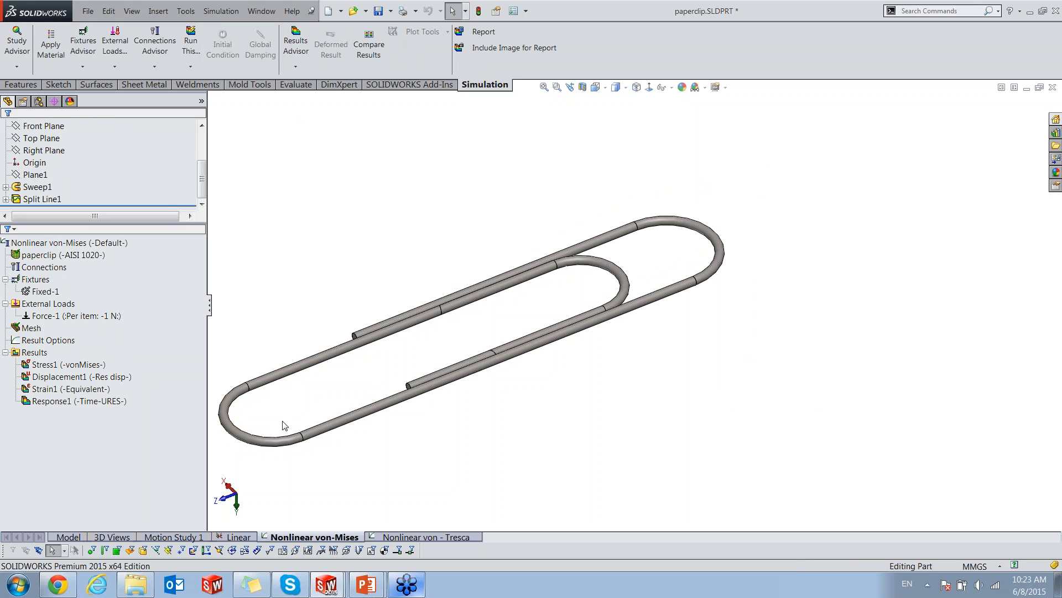
scroll(322, 423, up, 1)
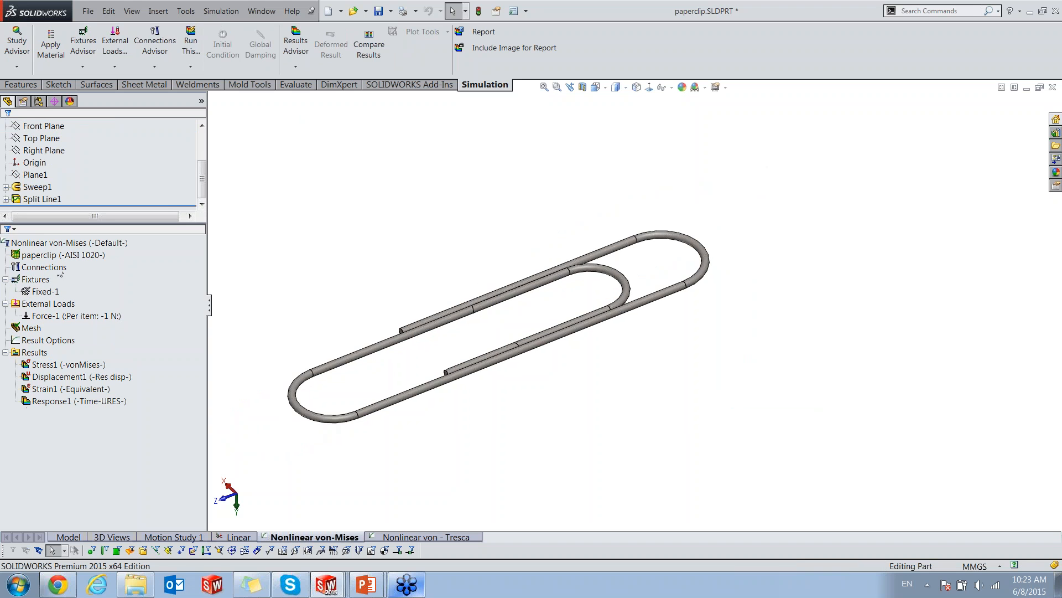
right_click(56, 318)
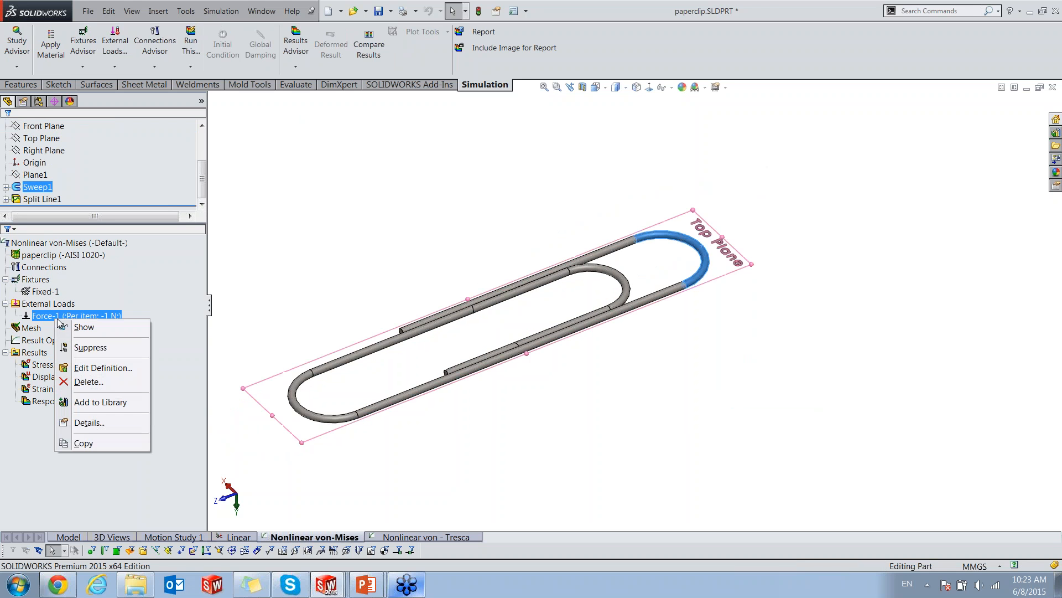
click(103, 367)
scroll(698, 252, down, 3)
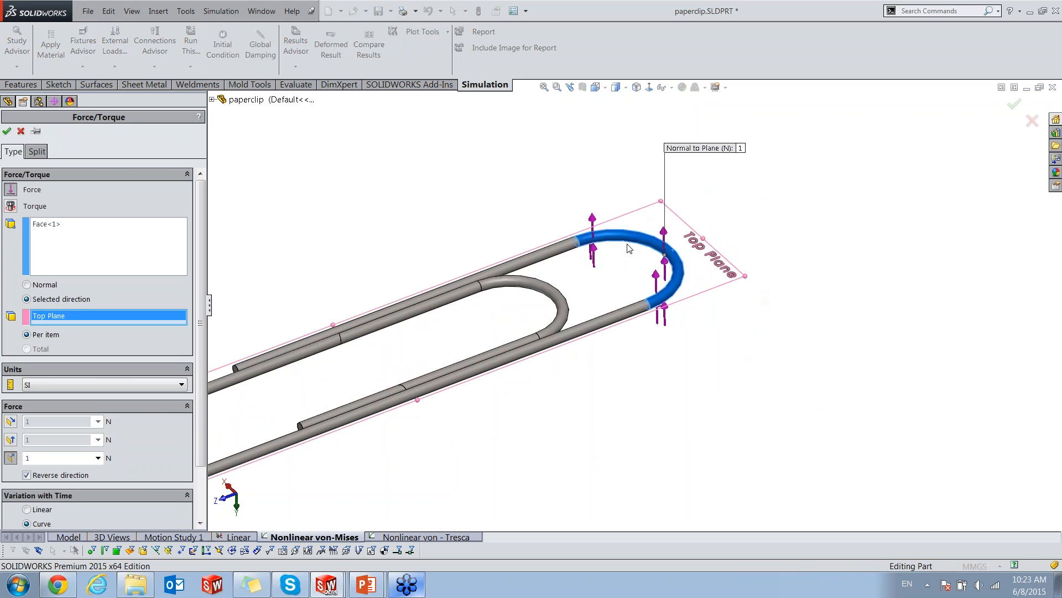
scroll(186, 407, down, 3)
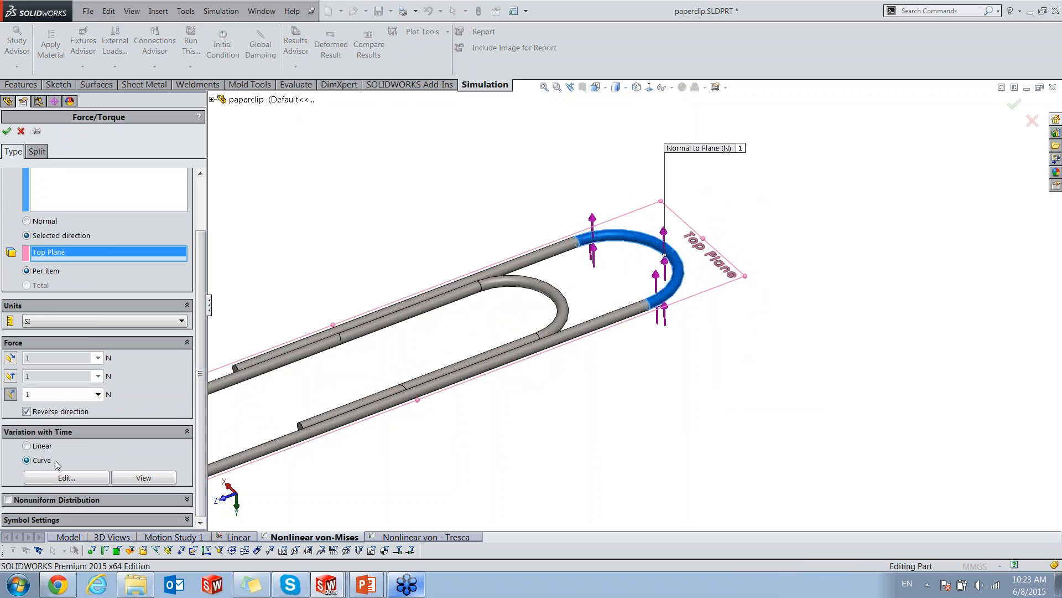
click(145, 477)
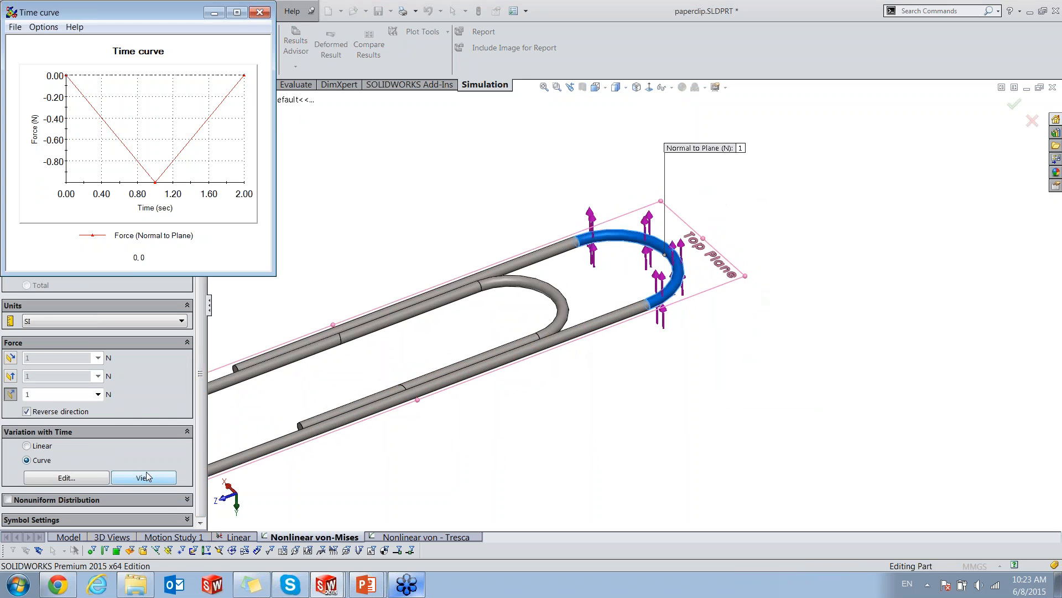
drag(181, 17, 453, 69)
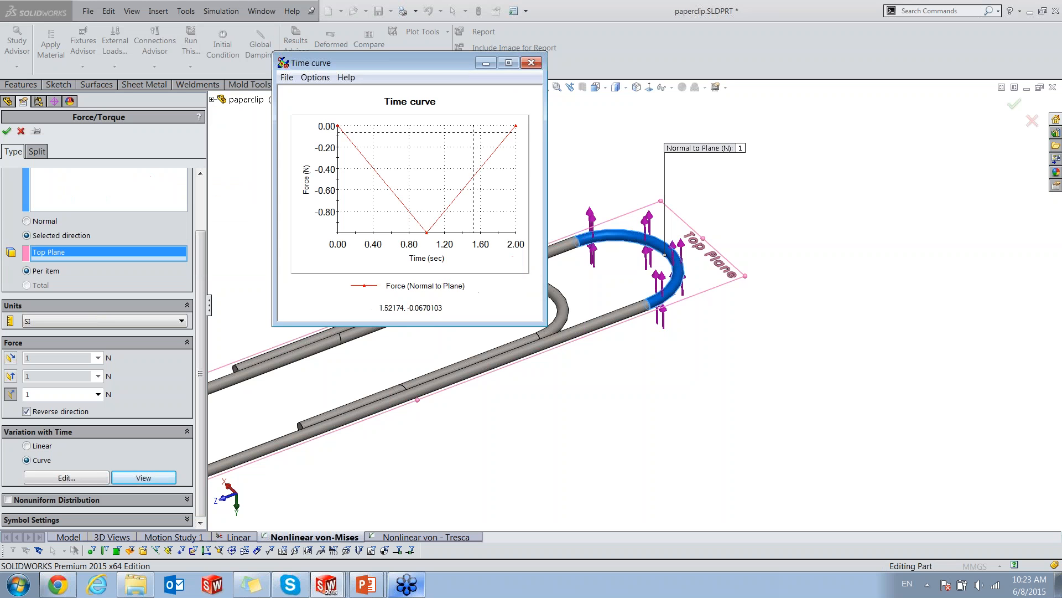
Enlarge the Force-1 time curve to examine its loading and unloading, close the graph and accept the force definition.
drag(547, 326, 742, 491)
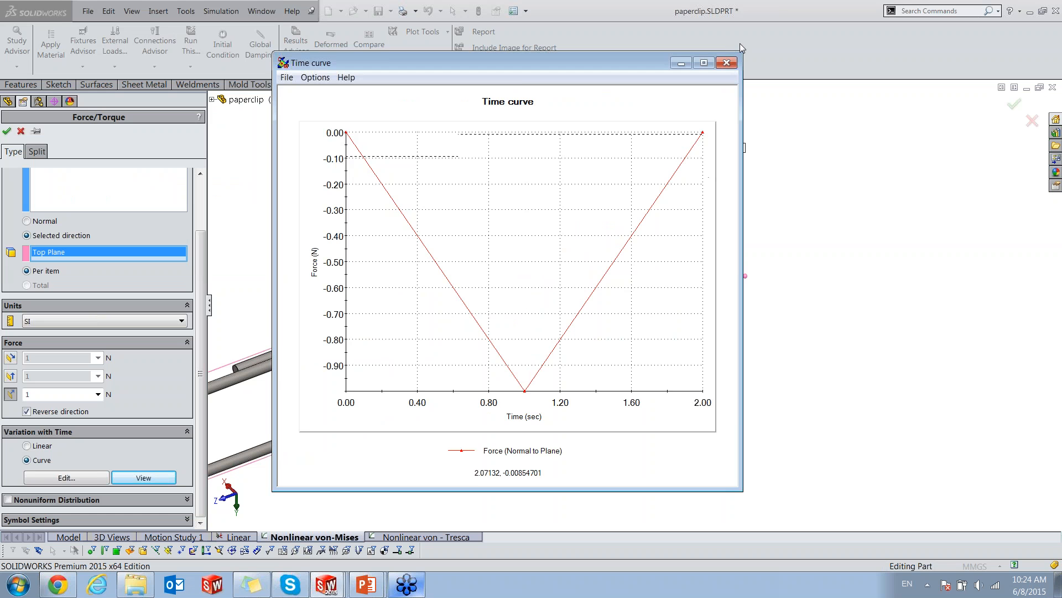
click(727, 63)
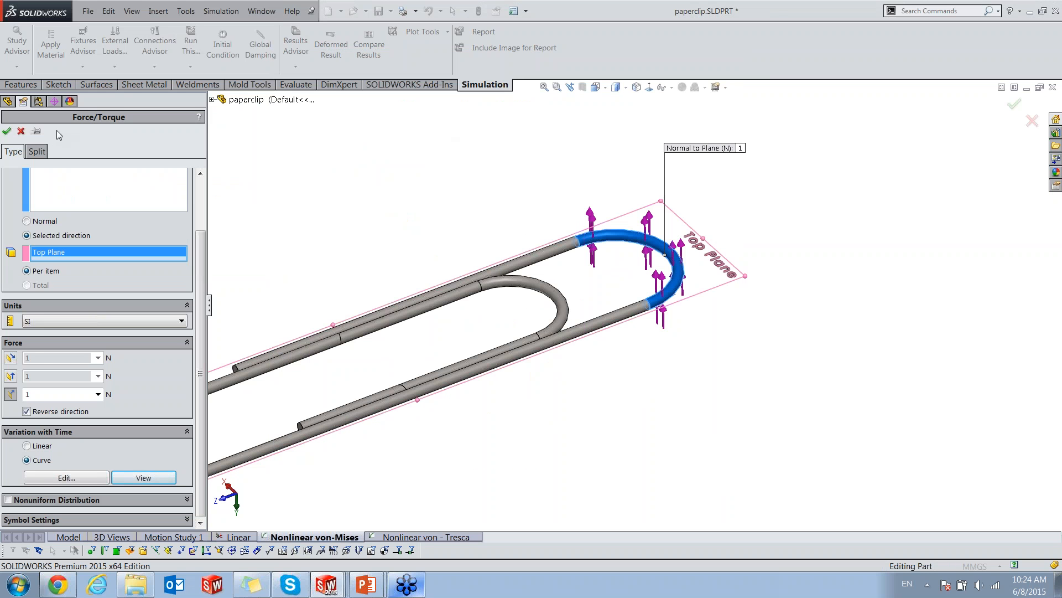
click(7, 131)
Display the Nonlinear von-Mises study's Stress1 plot and position the colour legend close to the fitted paperclip.
double_click(64, 365)
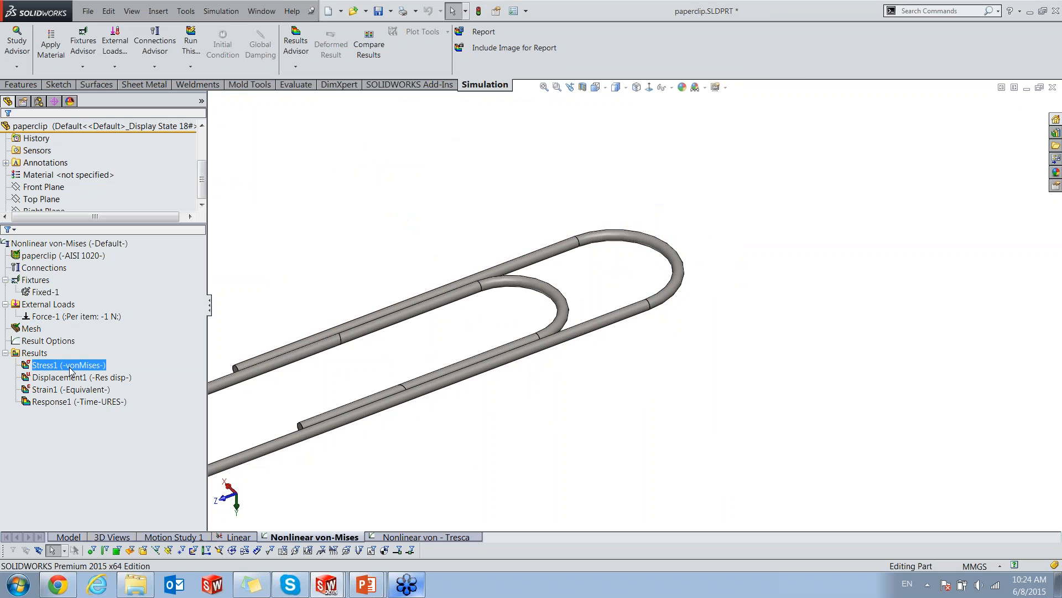
key(f)
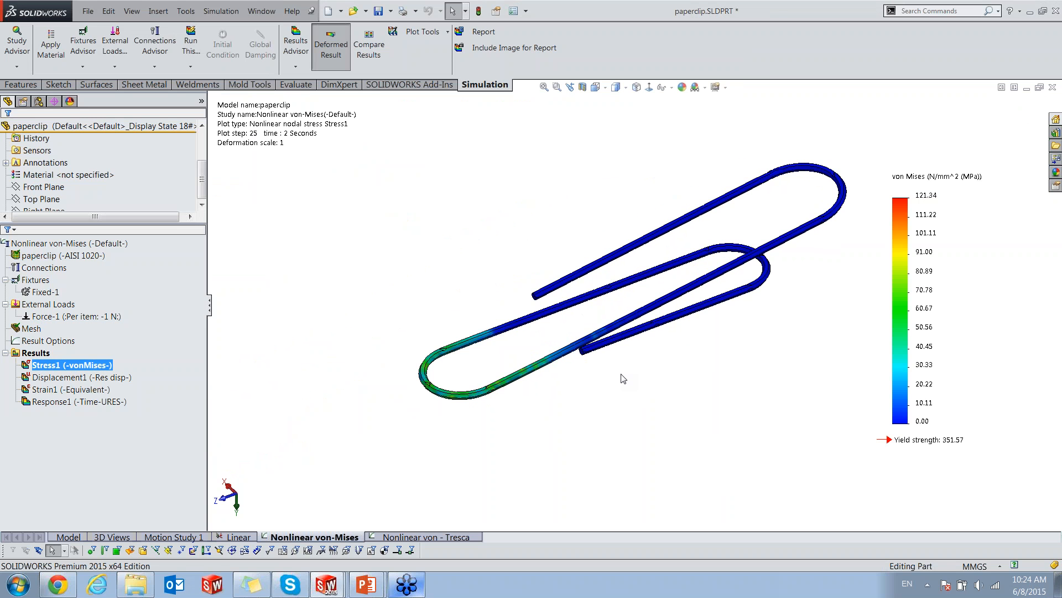
ctrl+middle_drag(650, 389, 554, 403)
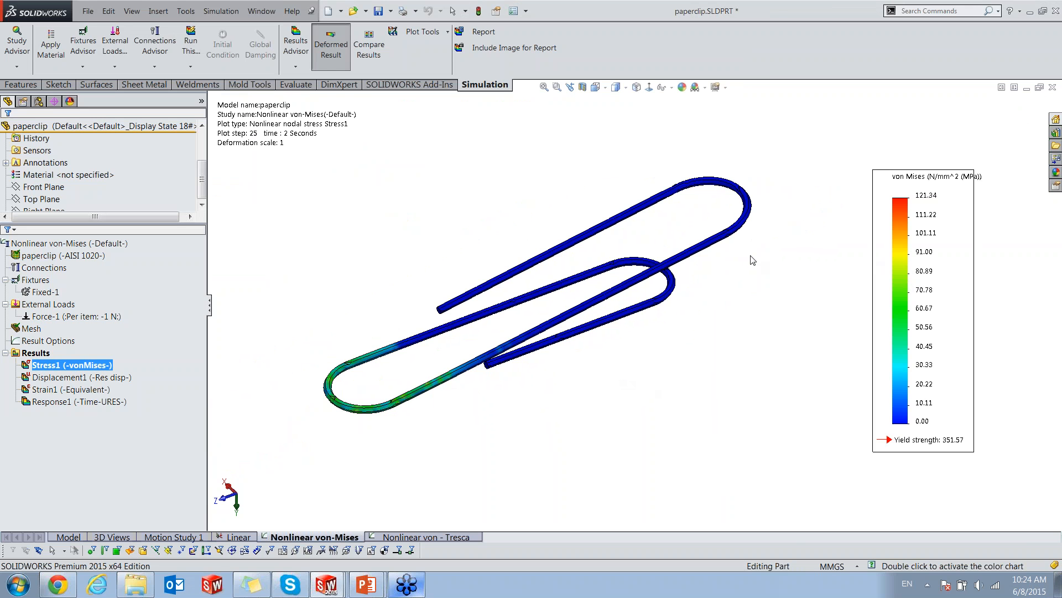
drag(751, 256, 751, 239)
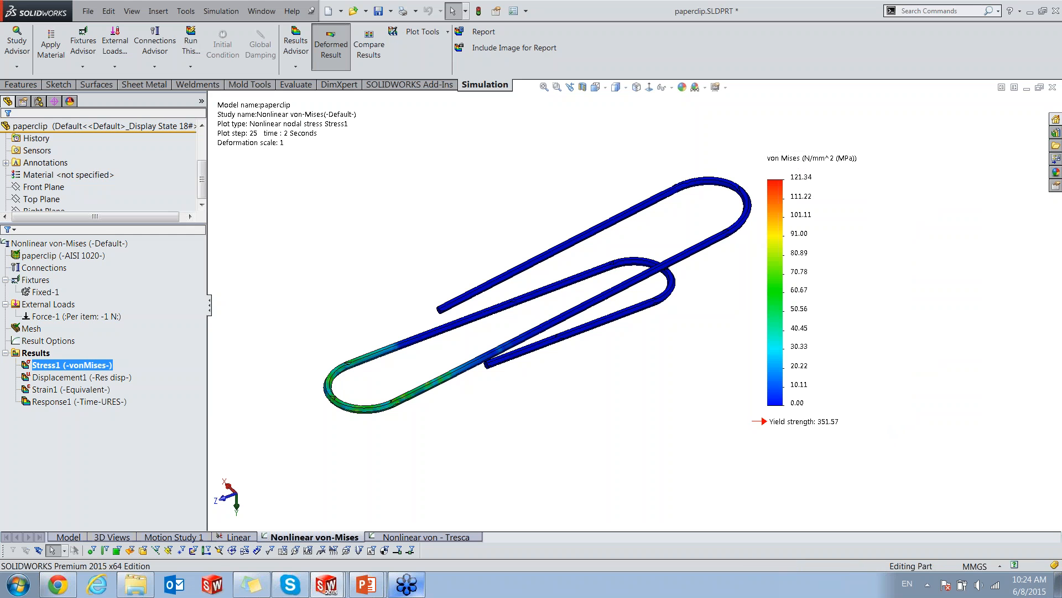
Set the Stress1 plot step to 1 sec to show the paperclip at full load.
right_click(88, 366)
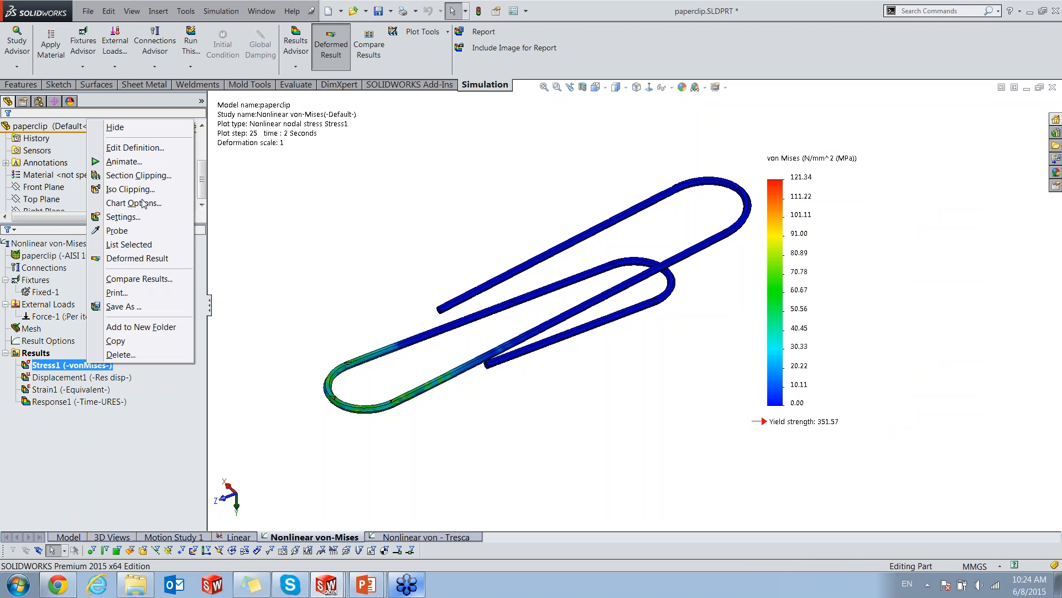
click(152, 141)
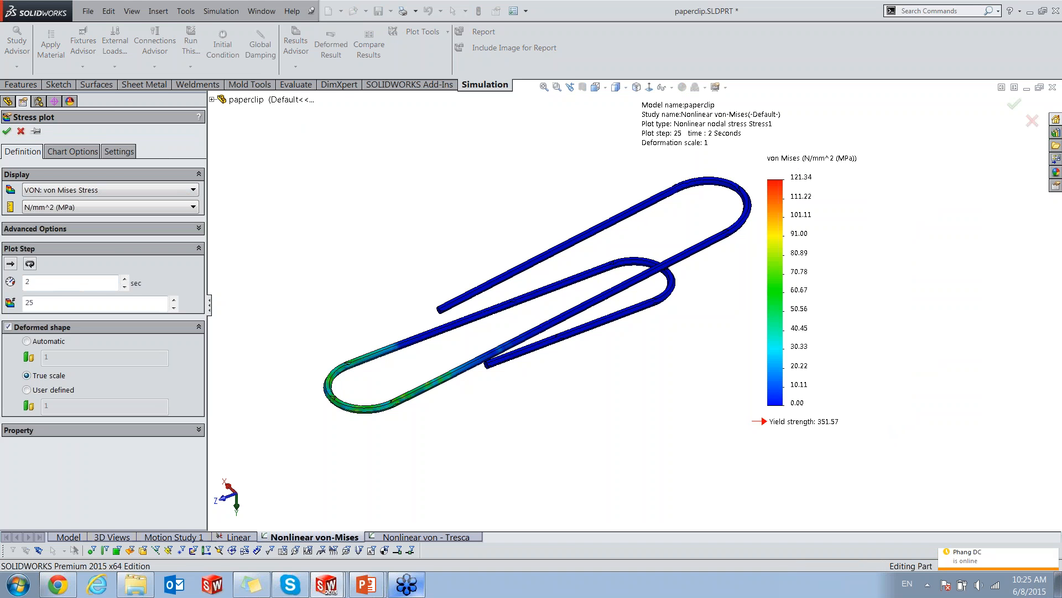
drag(34, 282, 7, 280)
text(1)
click(7, 131)
middle_drag(570, 382, 575, 389)
scroll(631, 299, up, 2)
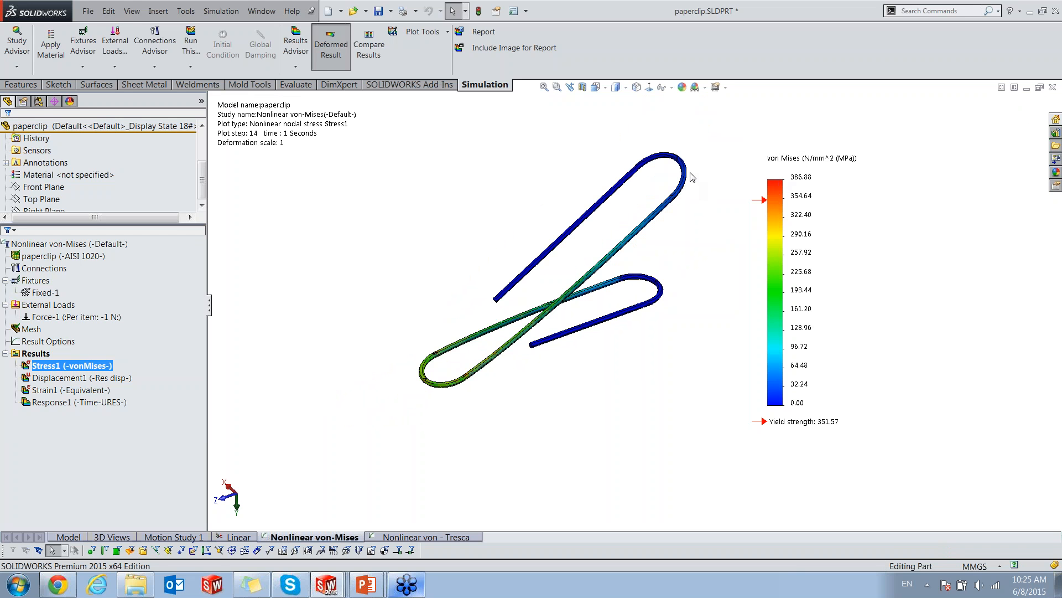
View the Response1 graph of URES against time in an enlarged window, examine its end point and close it.
double_click(113, 403)
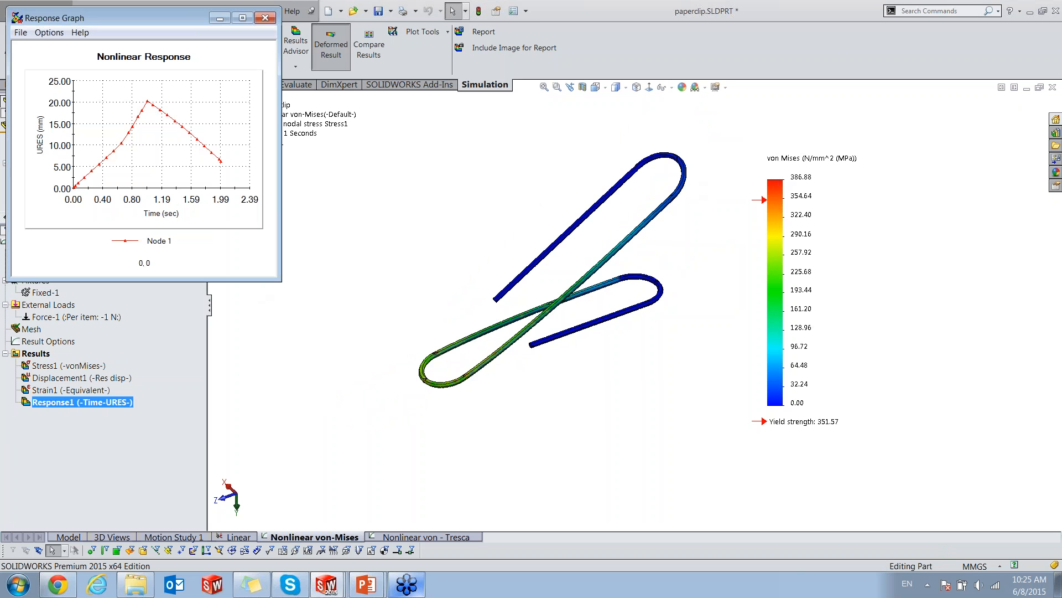
drag(283, 273, 526, 486)
drag(374, 12, 576, 27)
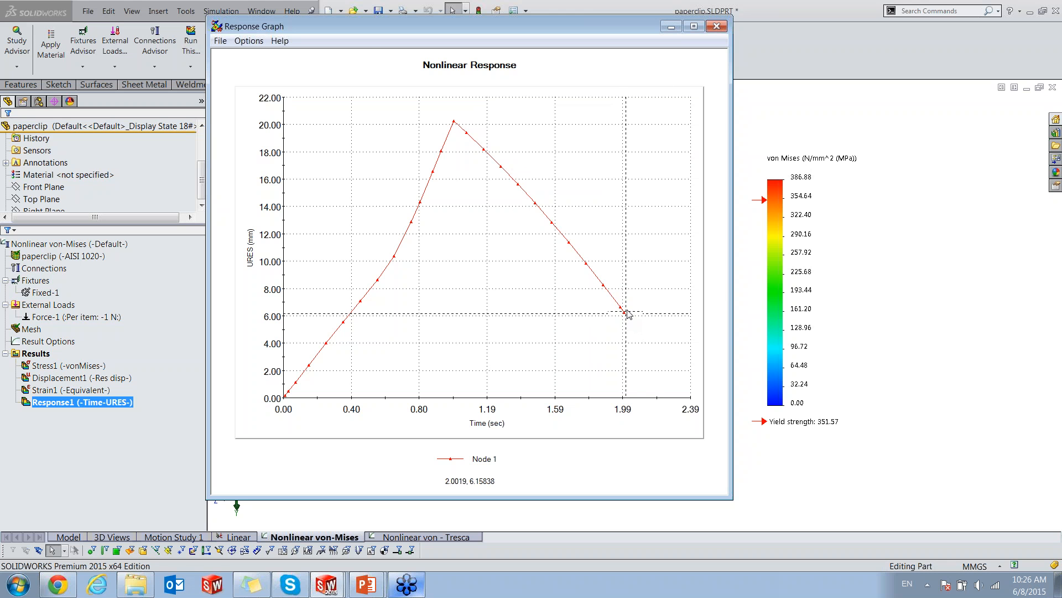
click(717, 27)
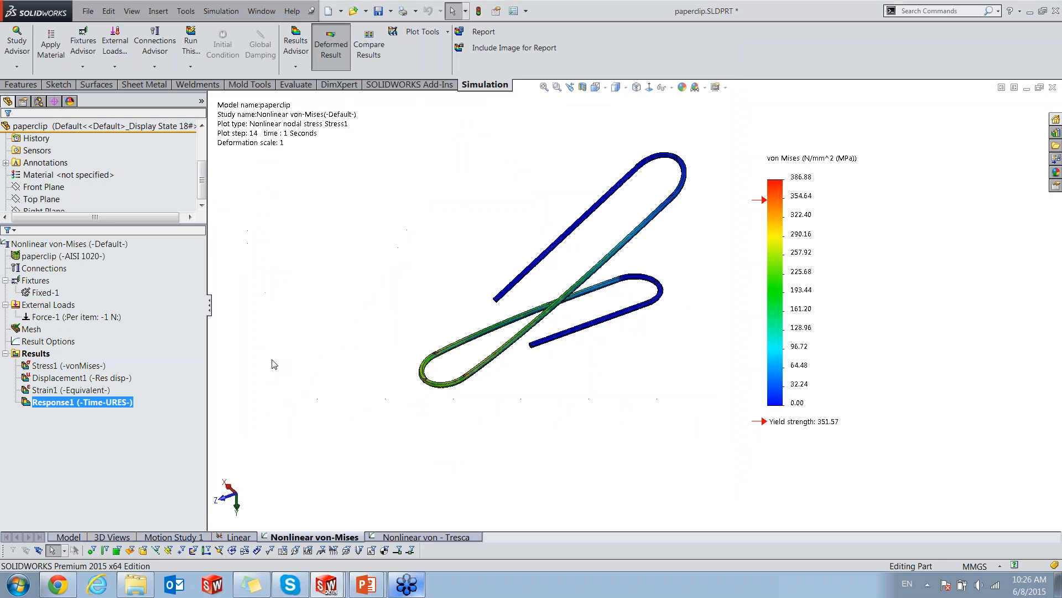
Animate the Stress1 plot over the loading and unloading cycle, watch it play and close the animation.
click(63, 367)
right_click(63, 368)
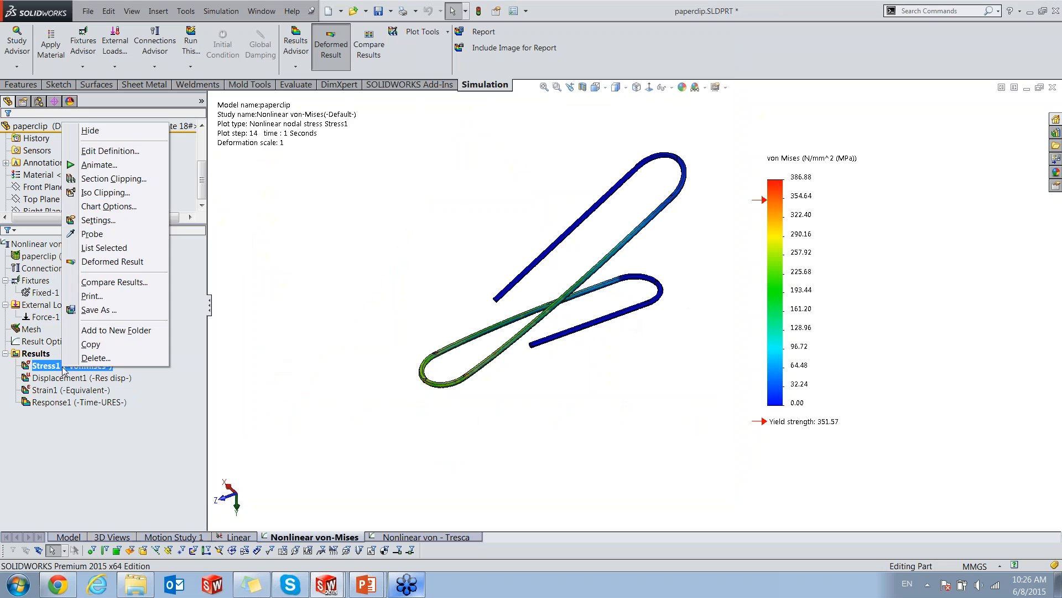
click(111, 161)
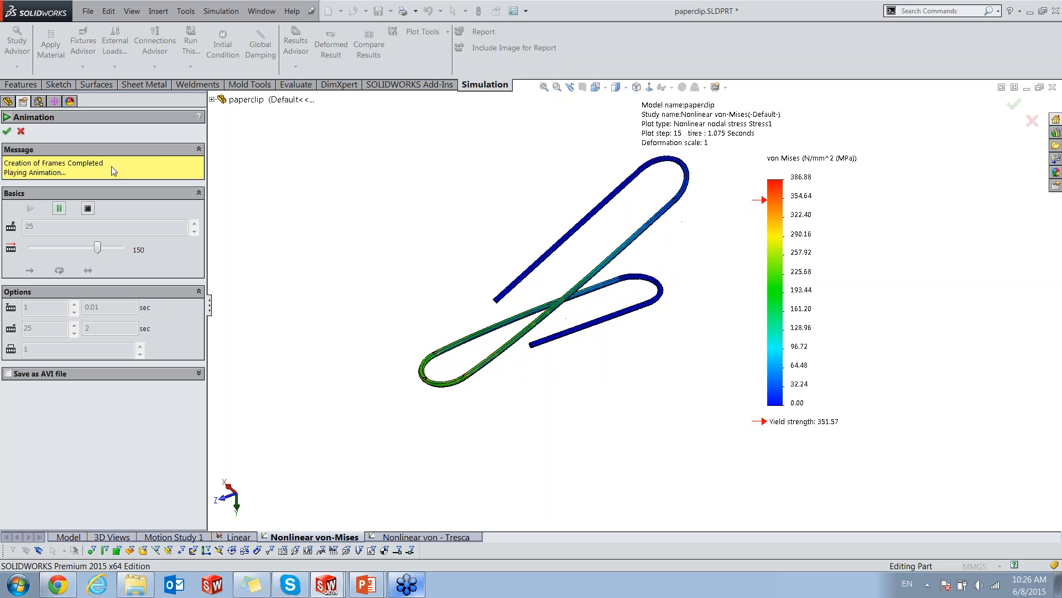
click(21, 129)
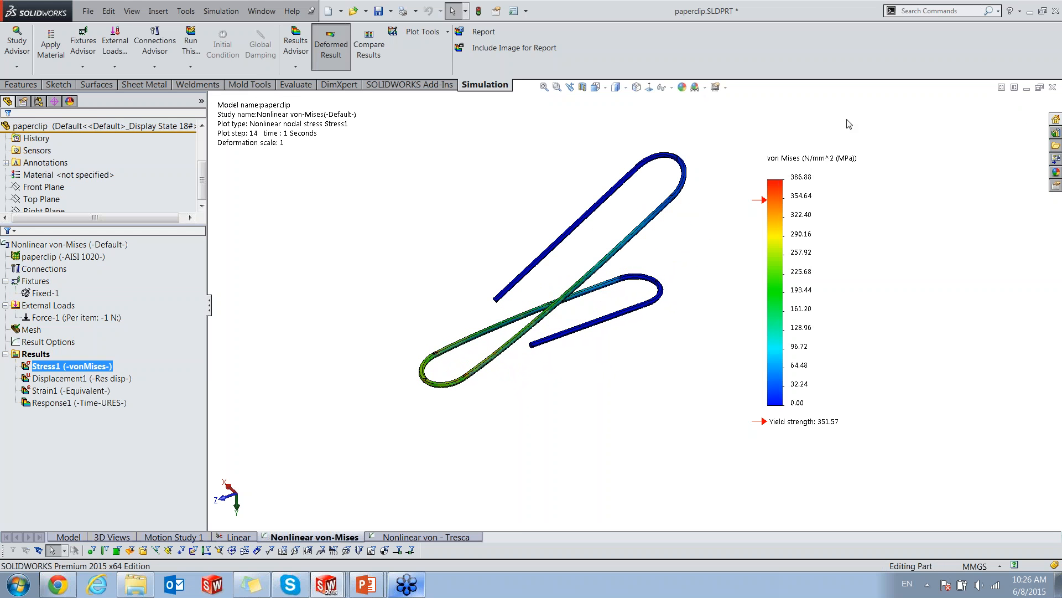
Switch to the PowerPoint slide show and advance to the Boundary Nonlinearities slide.
key(alt+Tab)
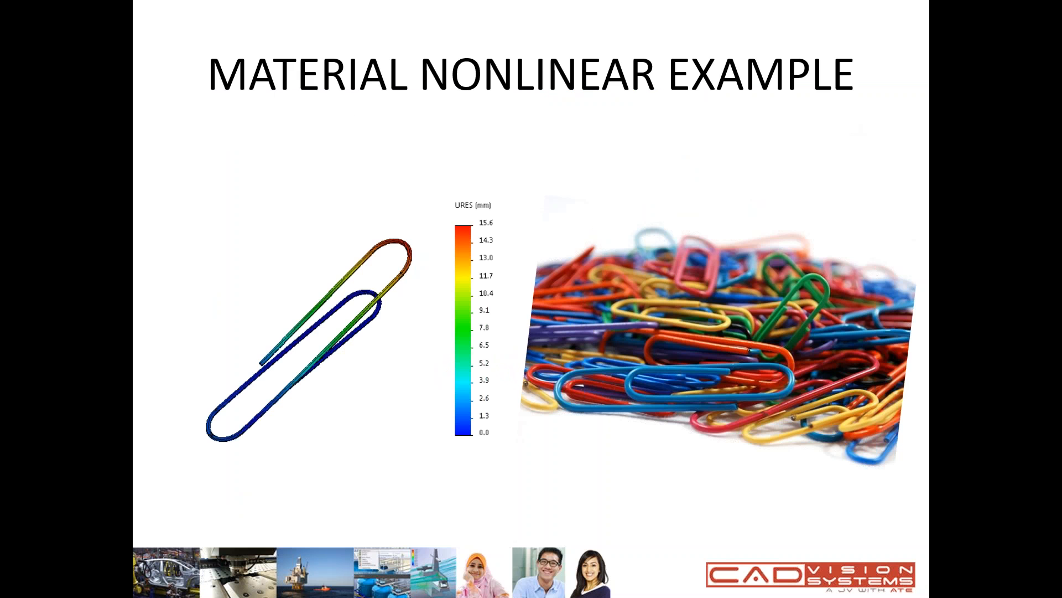
key(Right)
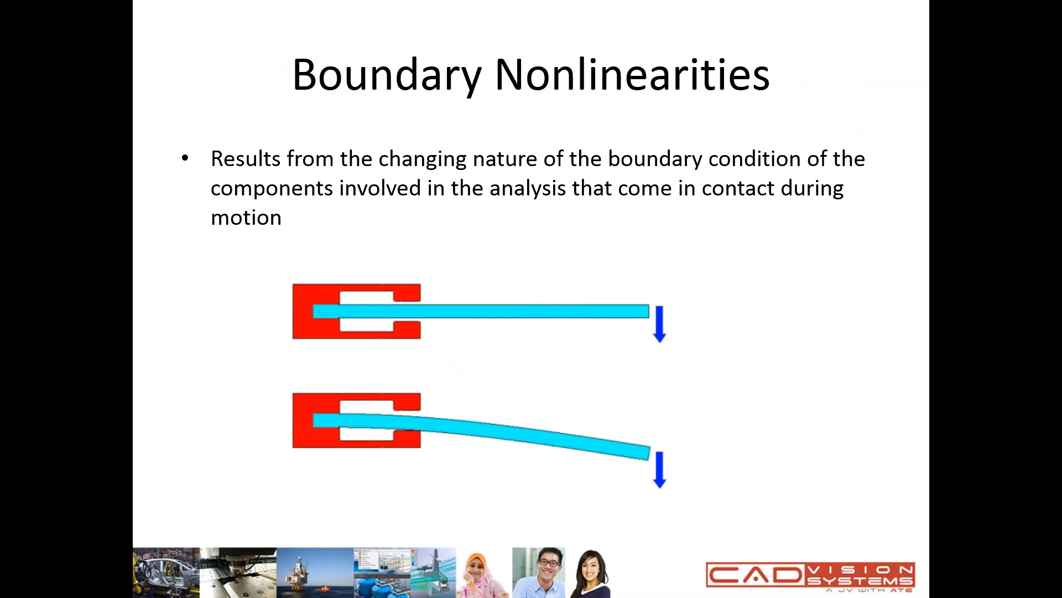
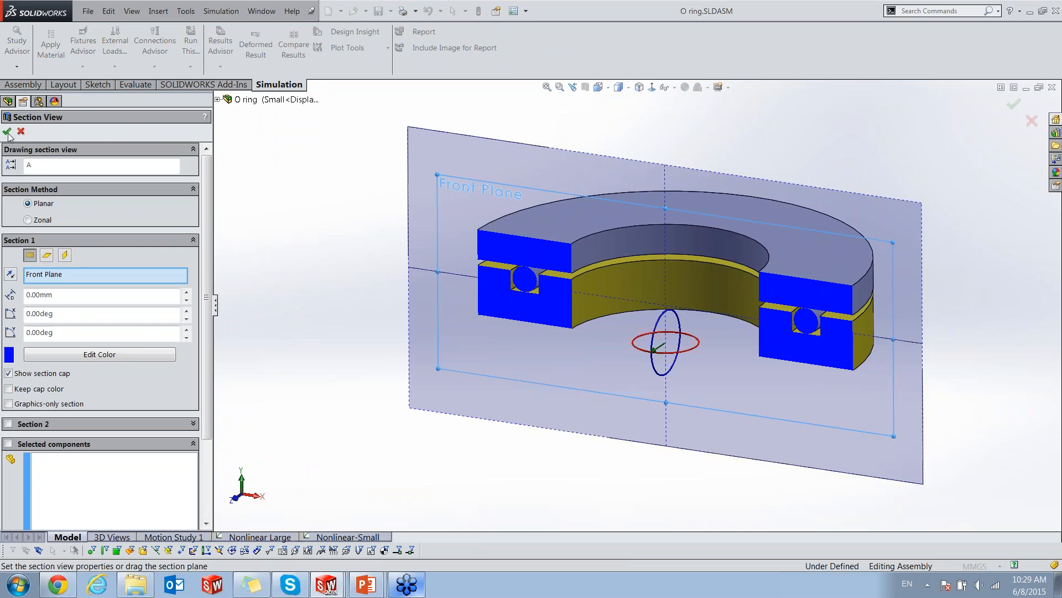
Section the O ring assembly along the Front Plane and activate its Large configuration.
click(6, 131)
middle_drag(627, 366, 667, 376)
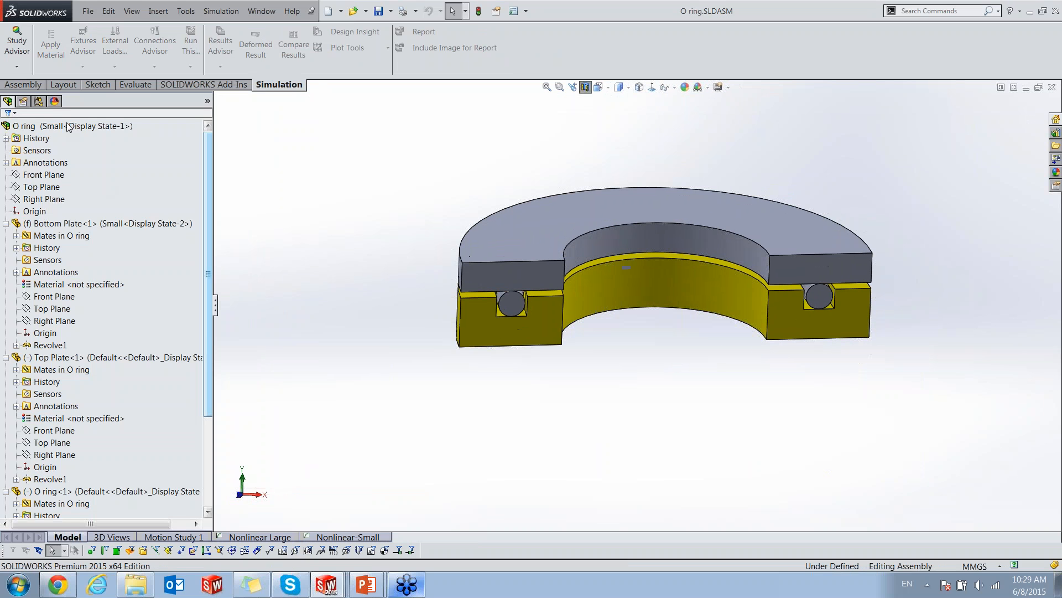
click(39, 100)
double_click(52, 139)
middle_drag(604, 342, 605, 360)
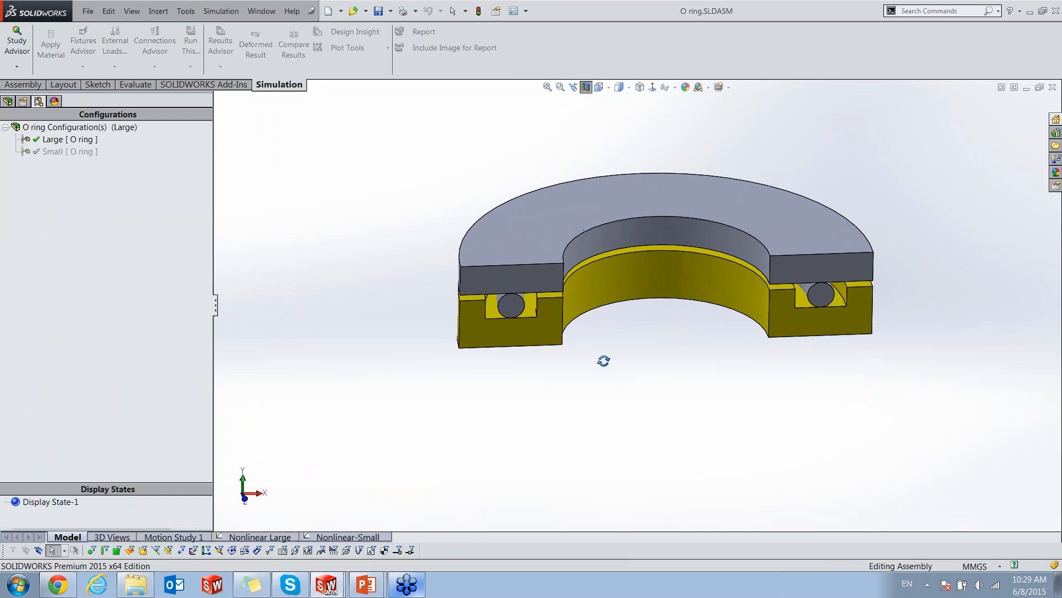
scroll(501, 317, up, 4)
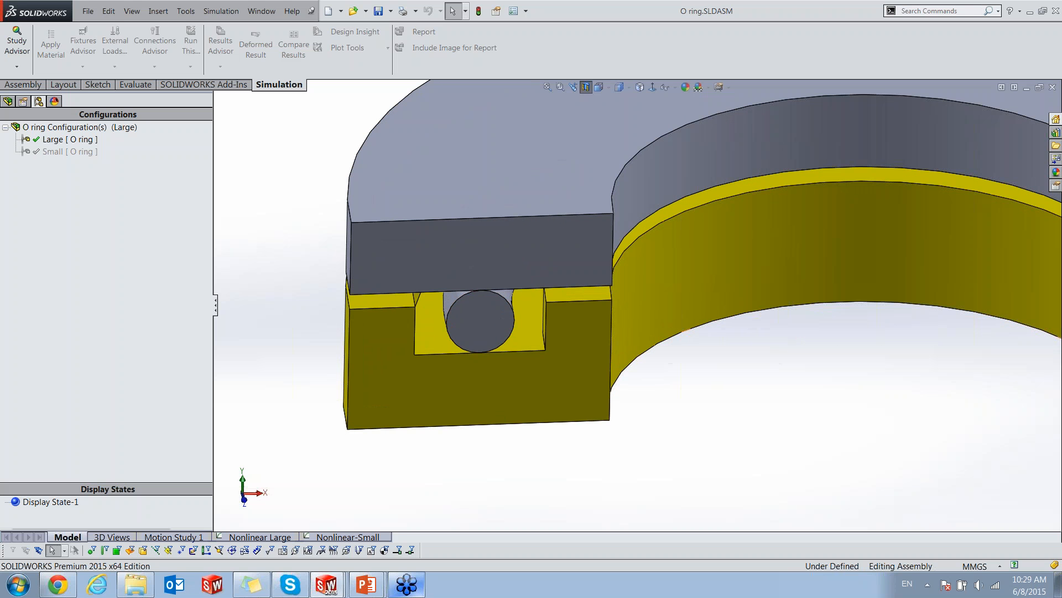
From the front view, compare the O-ring groove in the Large and Small configurations, finishing with Large active.
key(ctrl+1)
scroll(510, 327, up, 5)
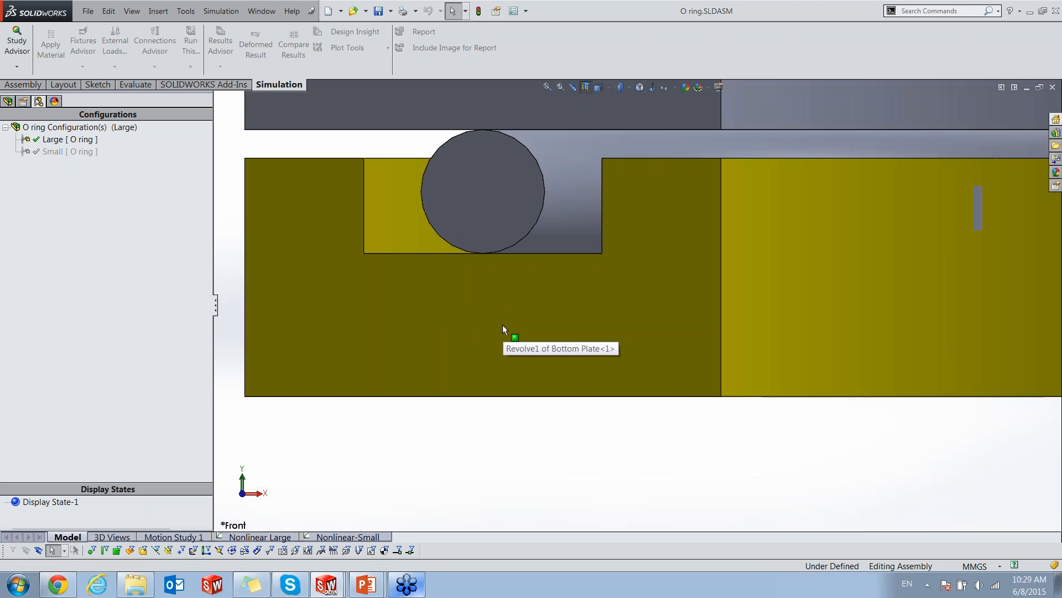
ctrl+middle_drag(502, 324, 518, 431)
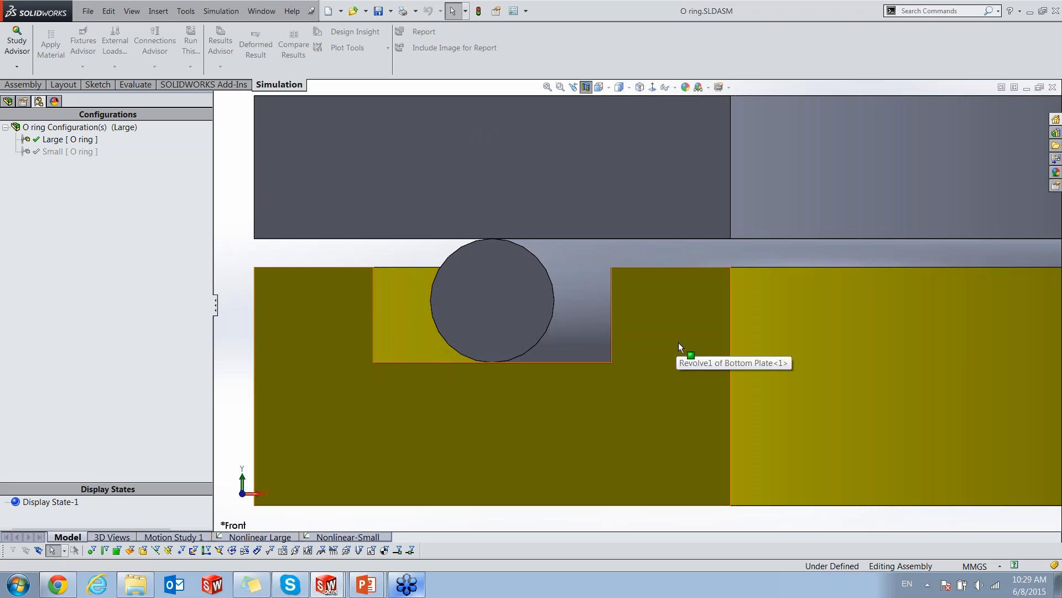
click(573, 293)
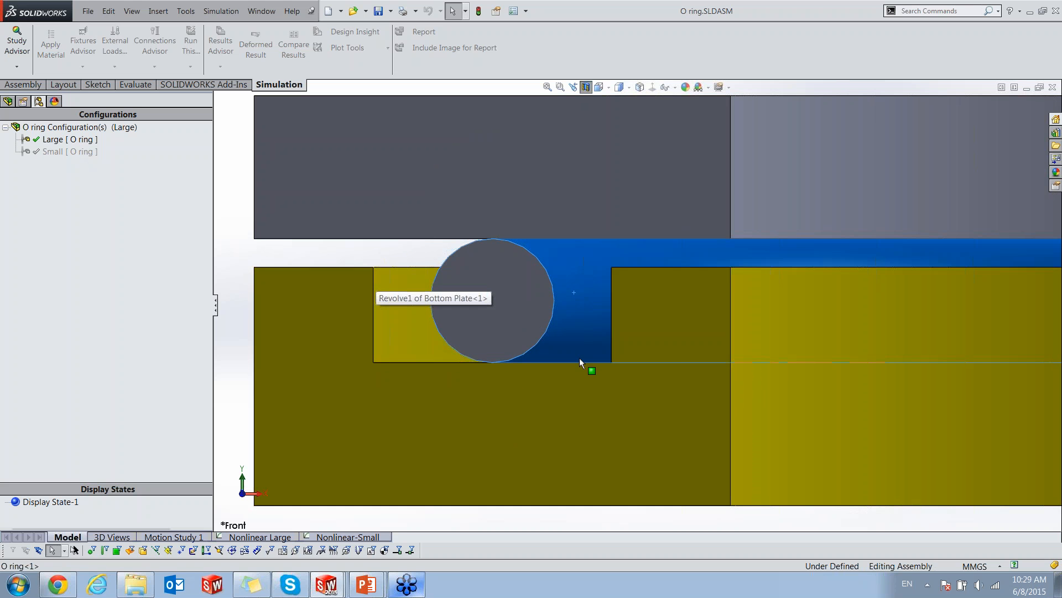
double_click(71, 153)
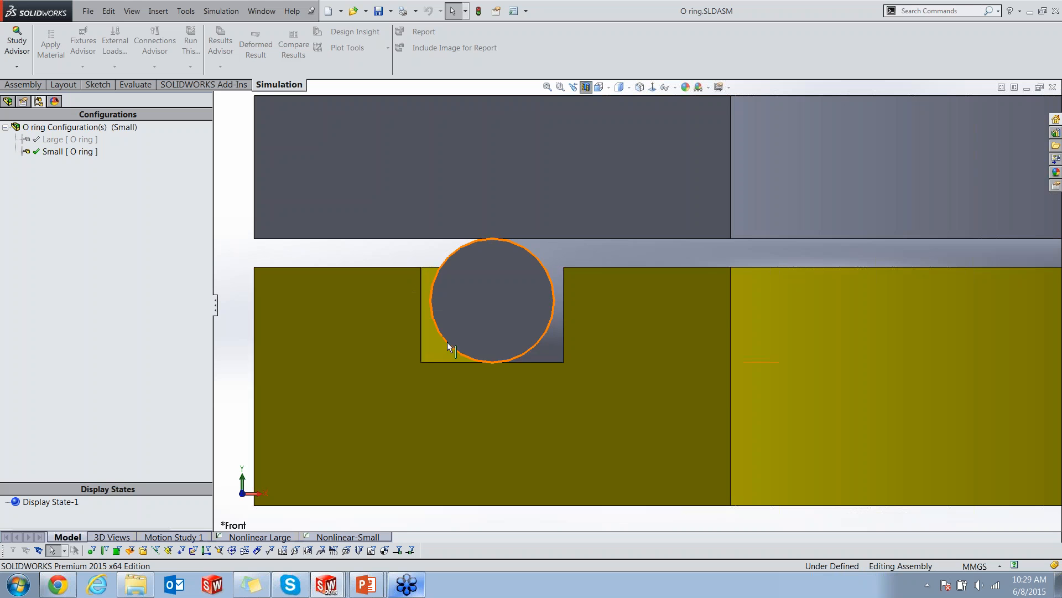
double_click(55, 140)
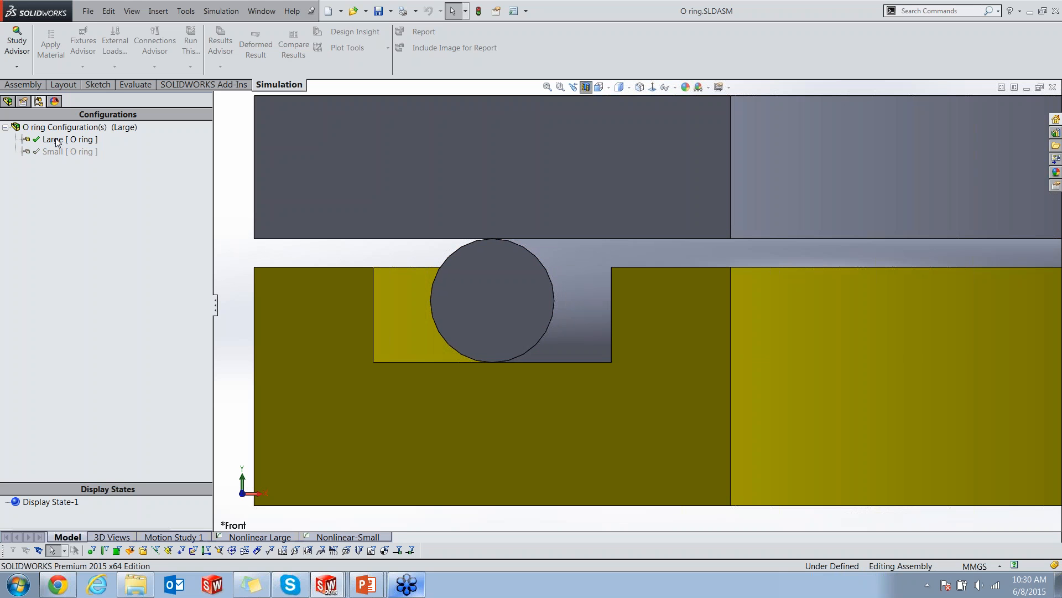
Open the Nonlinear Large study and turn off the section view to show the complete 2D plates and O-ring profile.
click(260, 537)
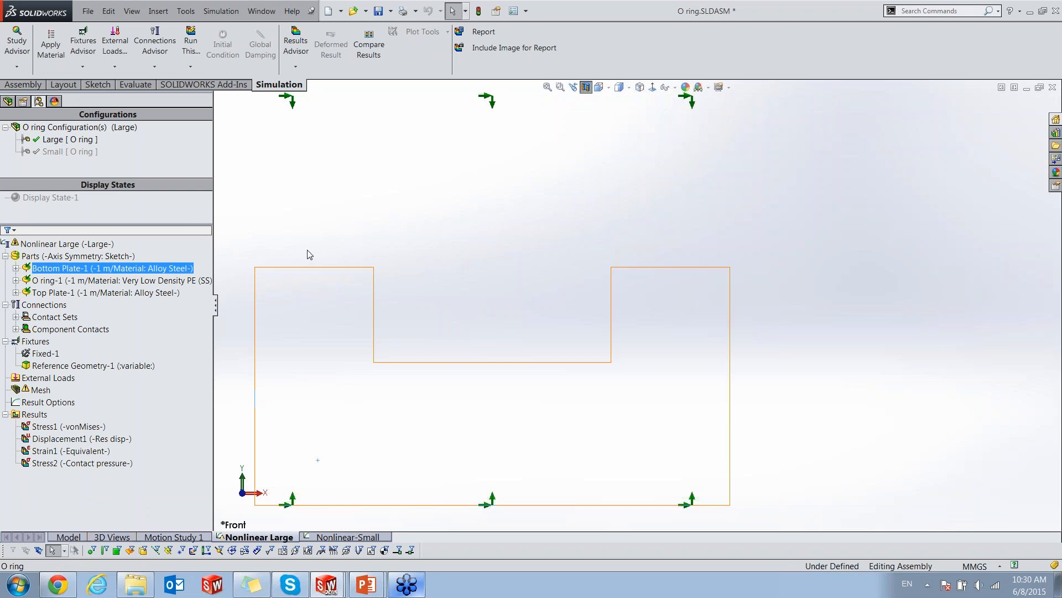
click(318, 236)
scroll(782, 264, up, 1)
scroll(665, 199, up, 6)
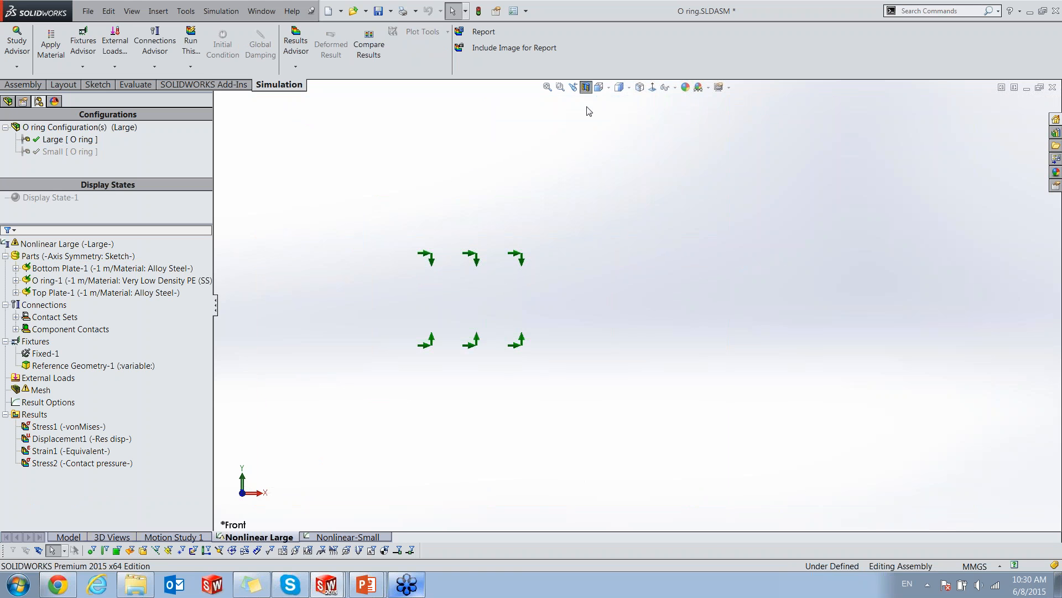
click(586, 87)
scroll(439, 321, down, 3)
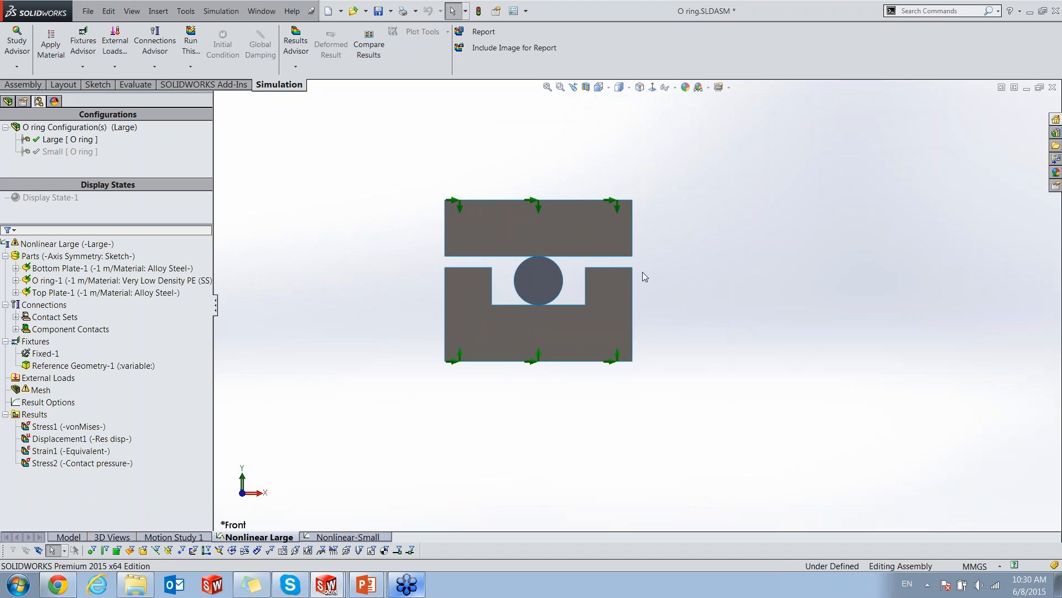
scroll(643, 271, down, 1)
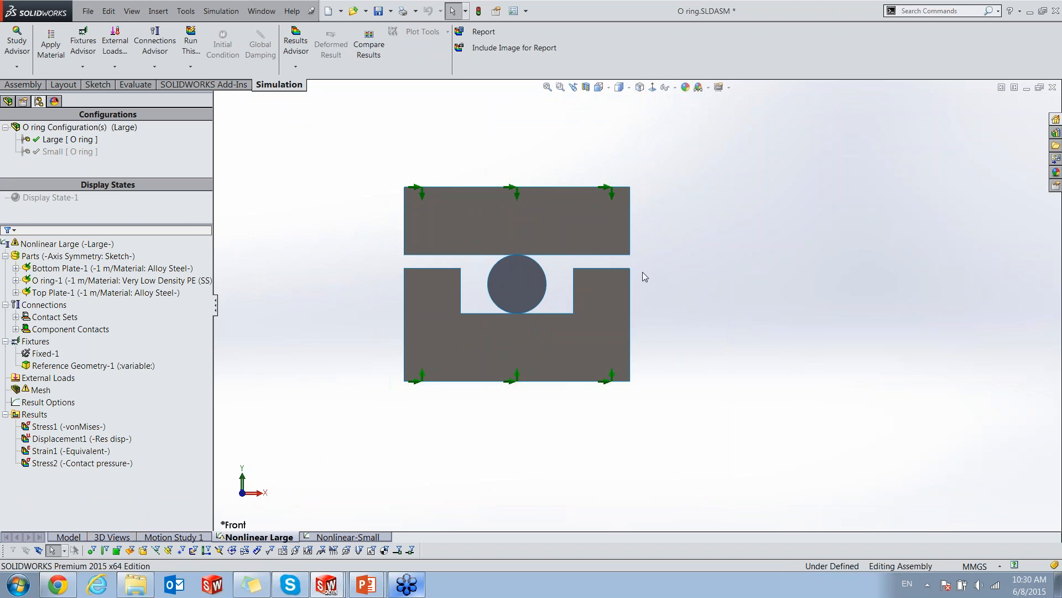
Examine the fixtures on the bottom plate's lower edge and the top plate's upper edge.
click(46, 355)
drag(382, 374, 681, 427)
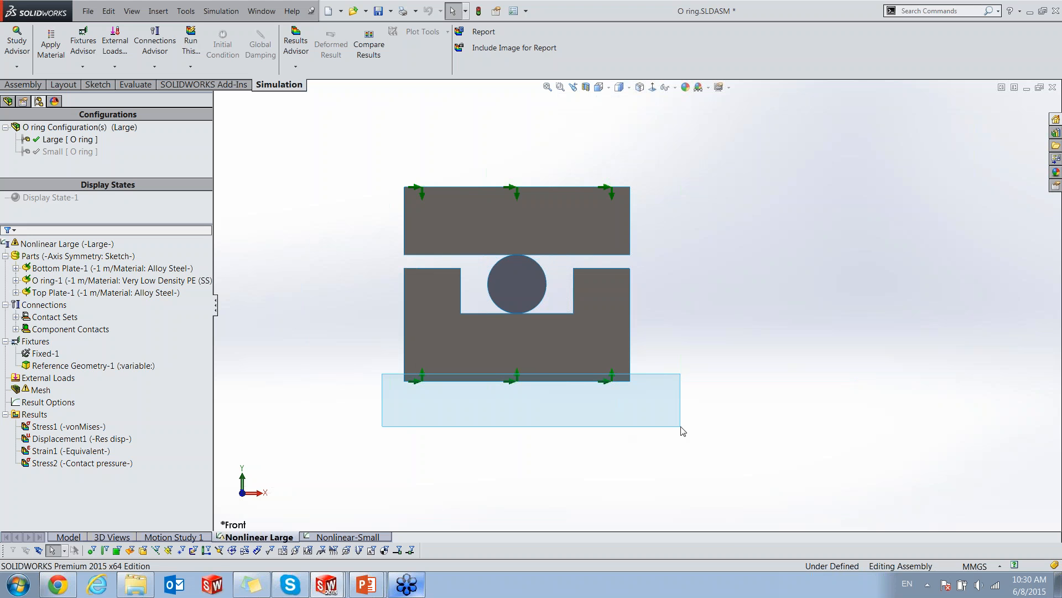
drag(683, 430, 683, 430)
drag(350, 166, 426, 204)
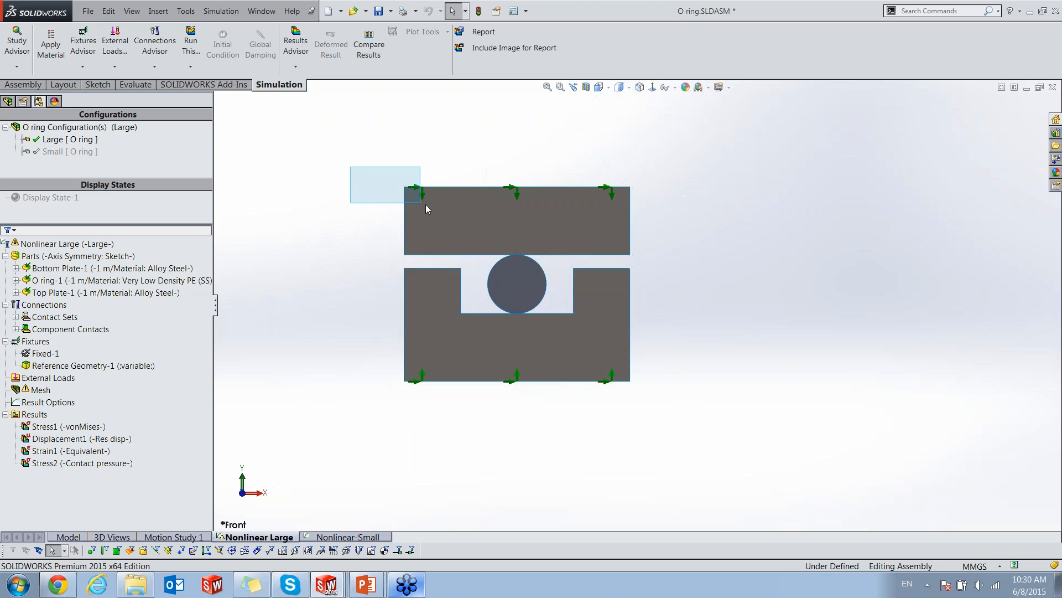
drag(637, 215, 653, 215)
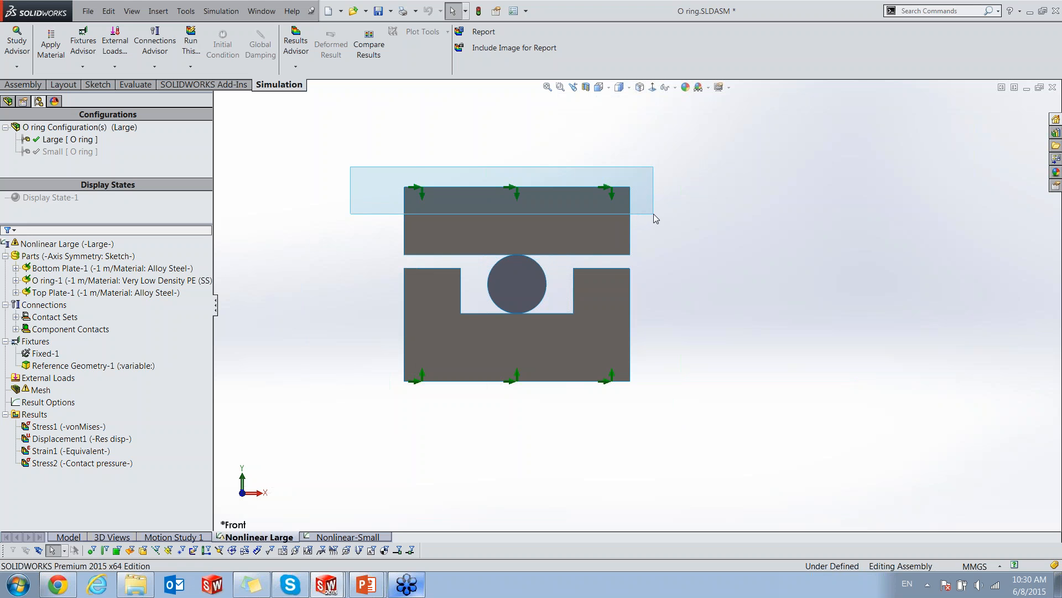
drag(653, 214, 653, 214)
Review the prescribed translation settings of the reference geometry fixture on the top plate's upper edge.
right_click(141, 365)
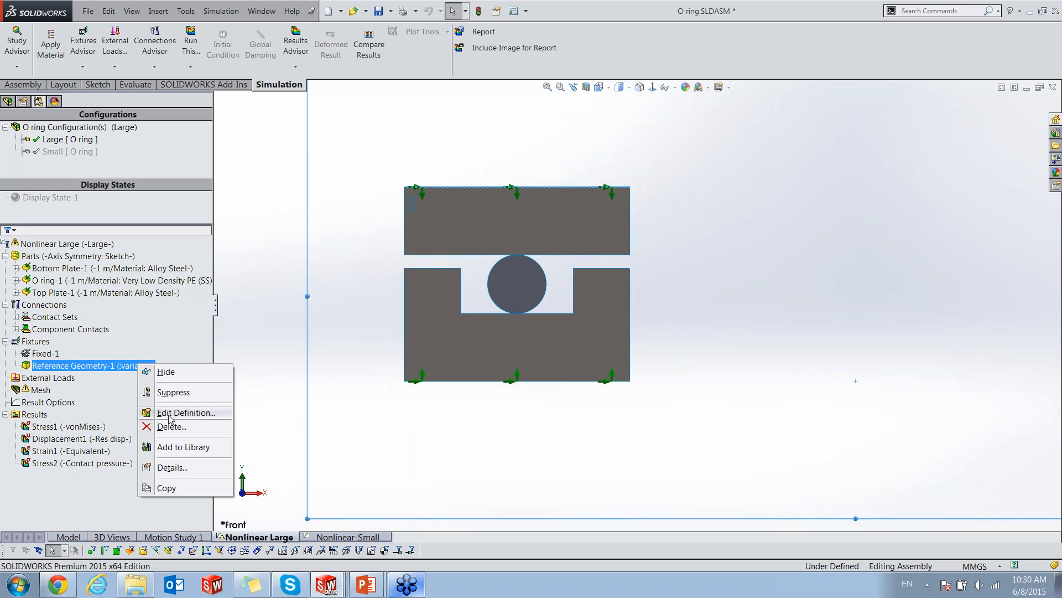
click(171, 413)
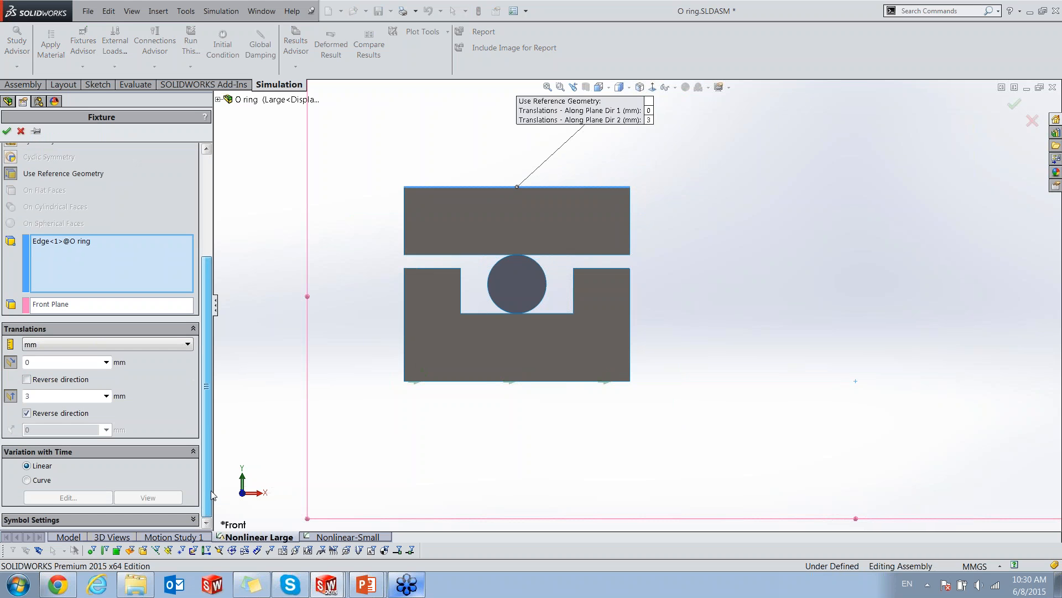
double_click(65, 395)
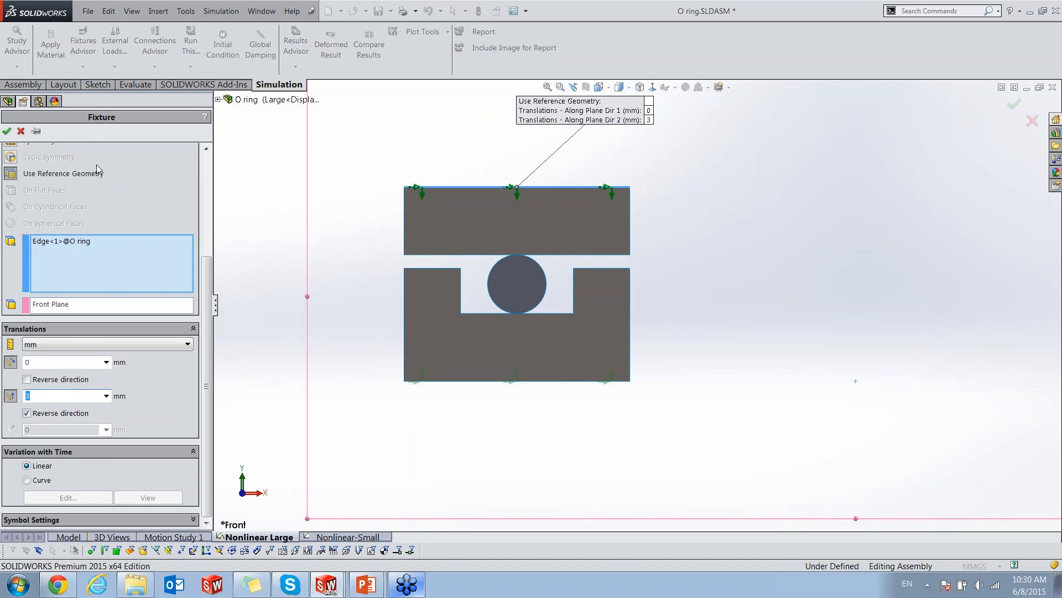
click(6, 131)
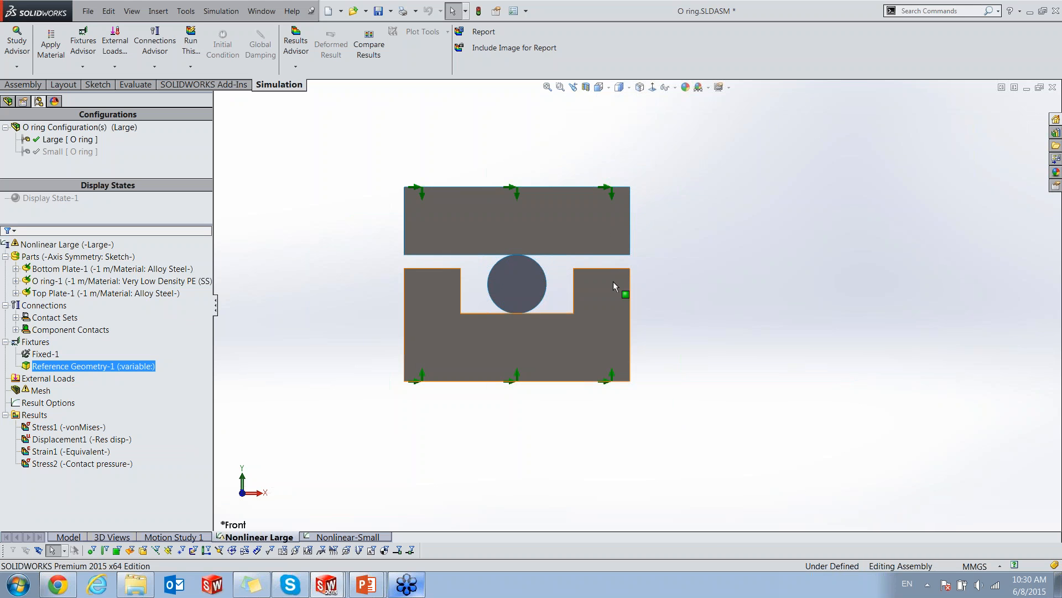
Display the Large study's von Mises stress plot and animate the O-ring compression at speed 73.
double_click(74, 427)
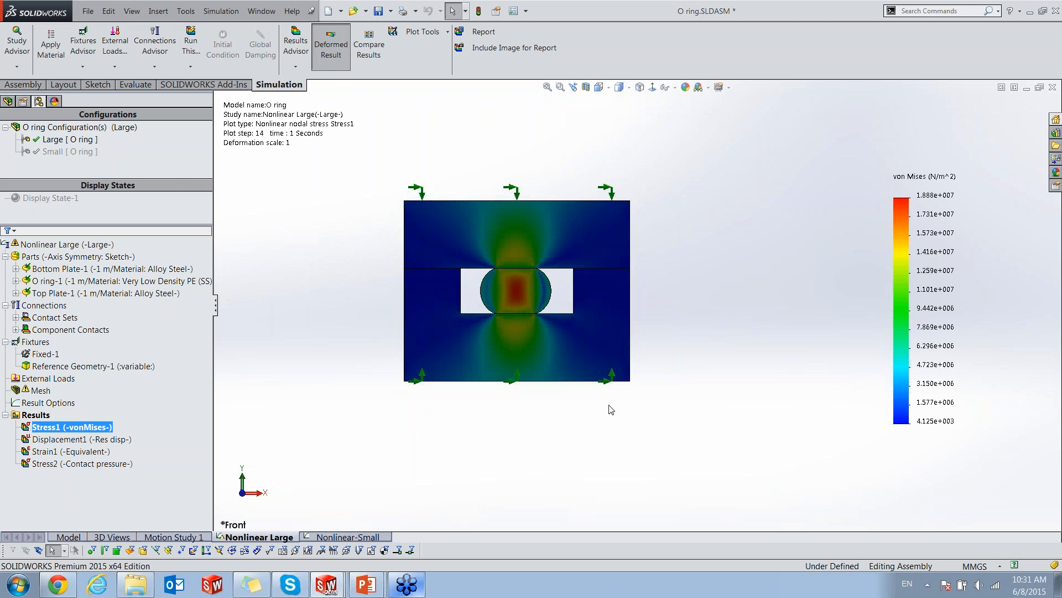
right_click(74, 427)
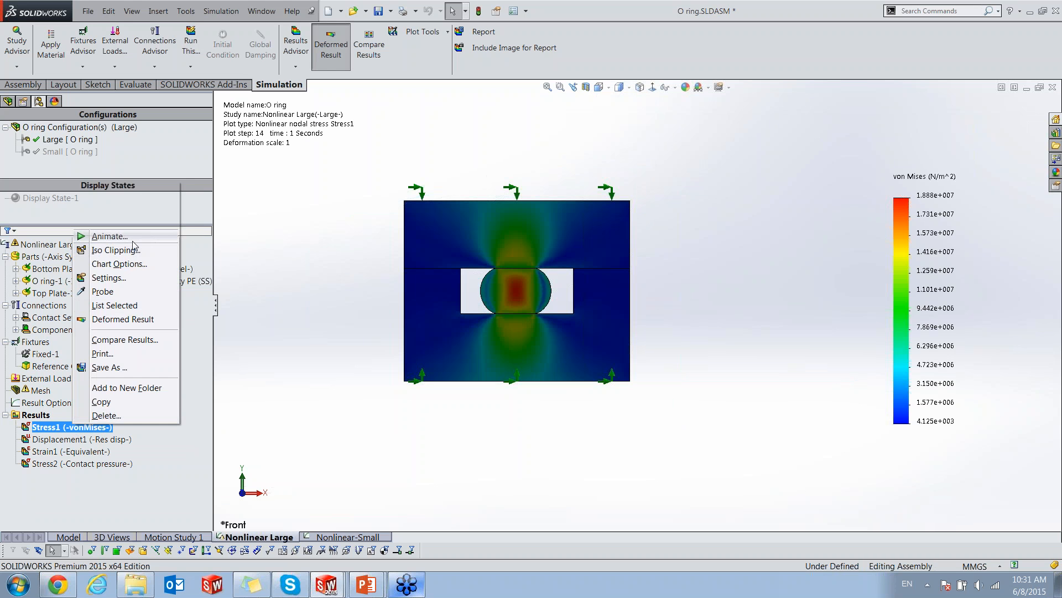
click(111, 236)
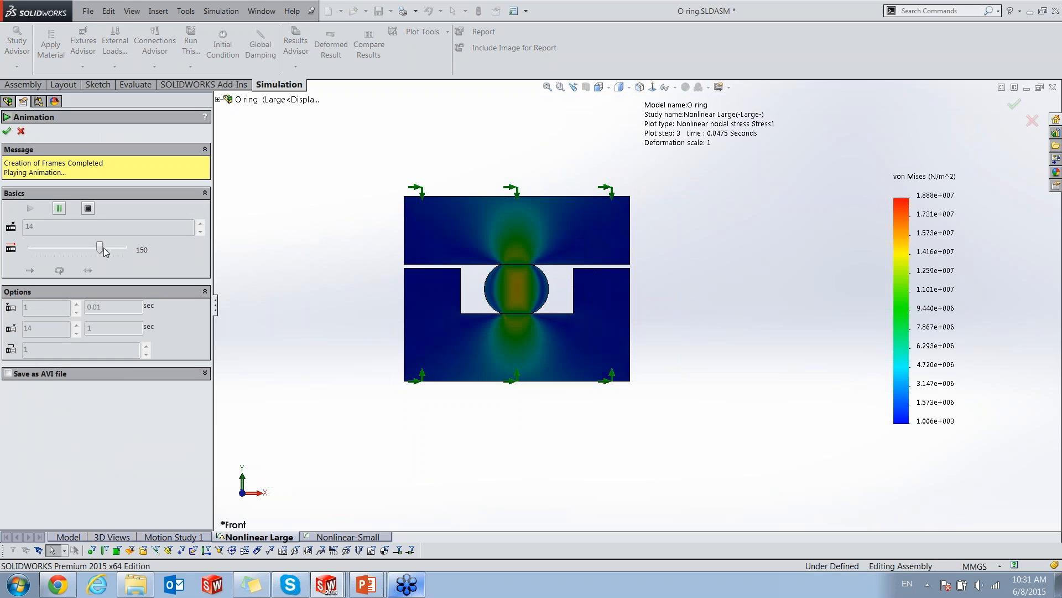
drag(104, 249, 65, 250)
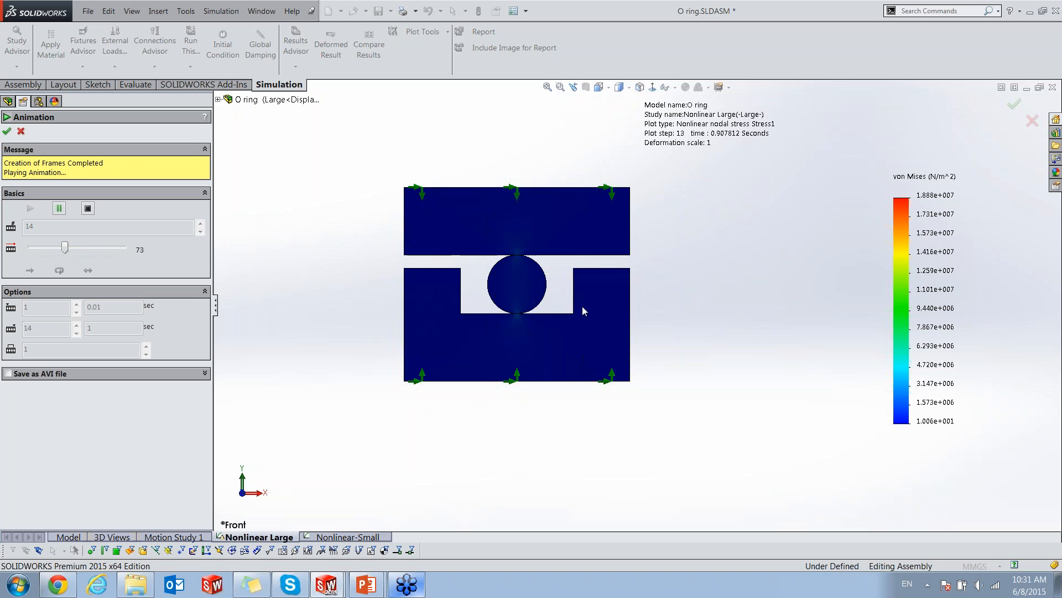
click(19, 133)
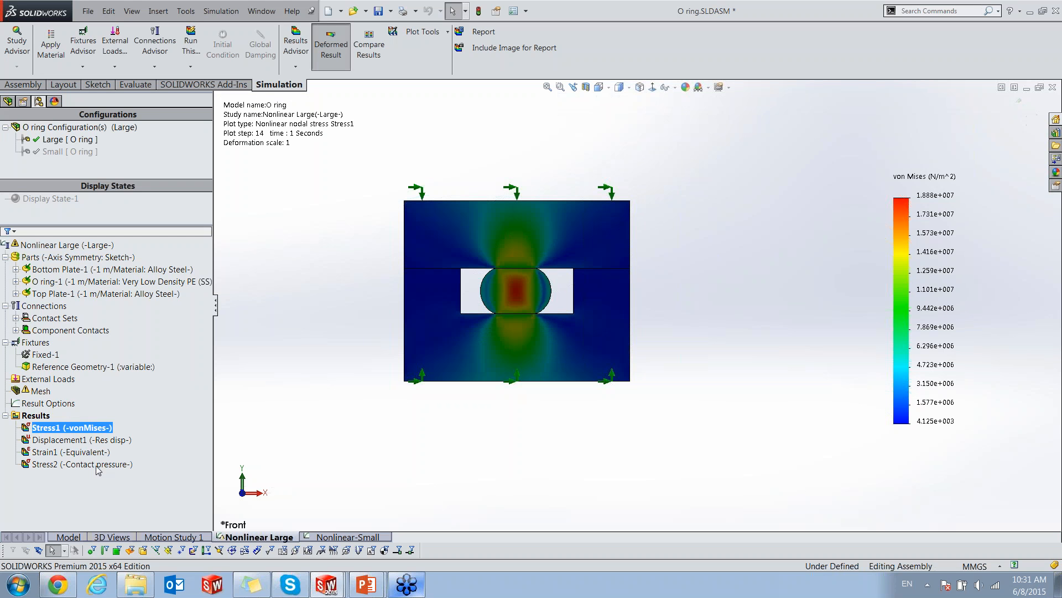
Display the Large study's contact pressure plot and examine its definition and the O-ring's contact zones against the color legend.
double_click(97, 466)
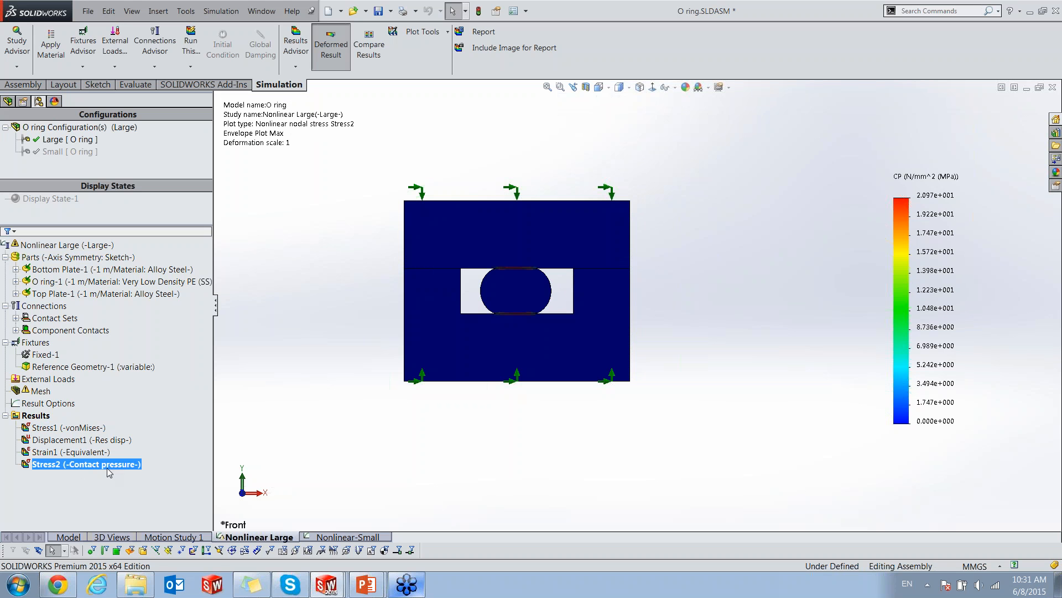
right_click(91, 466)
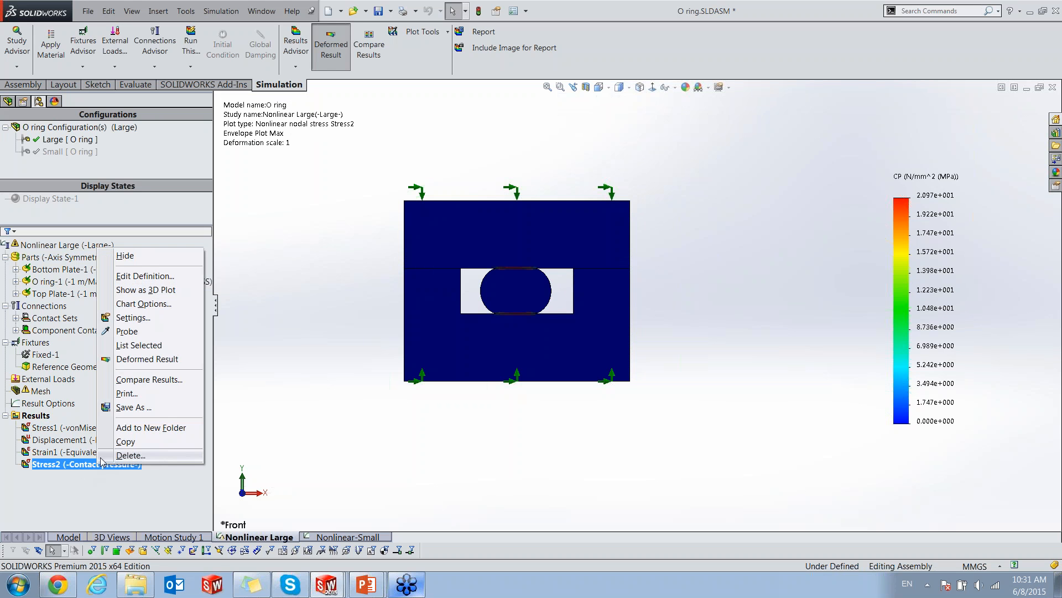
click(125, 279)
scroll(534, 237, down, 3)
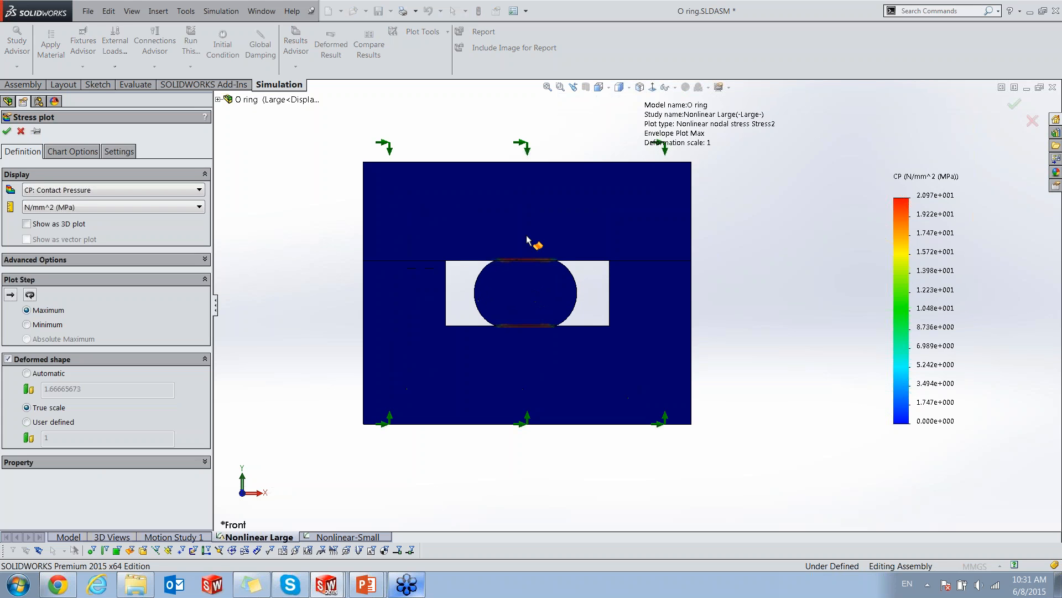
scroll(521, 289, down, 3)
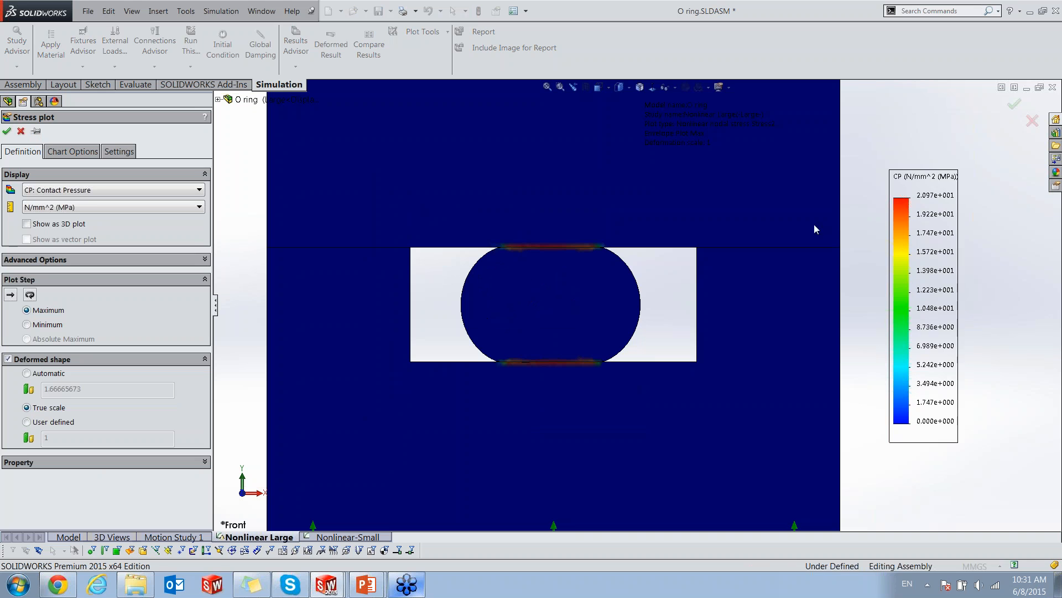
drag(896, 238, 804, 223)
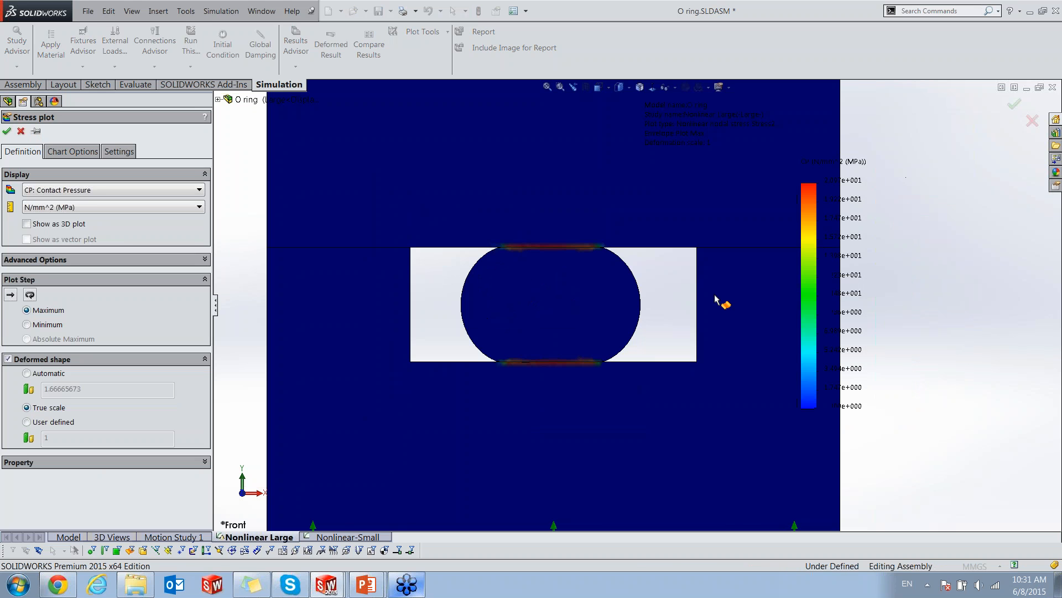
scroll(715, 295, up, 3)
scroll(840, 197, down, 2)
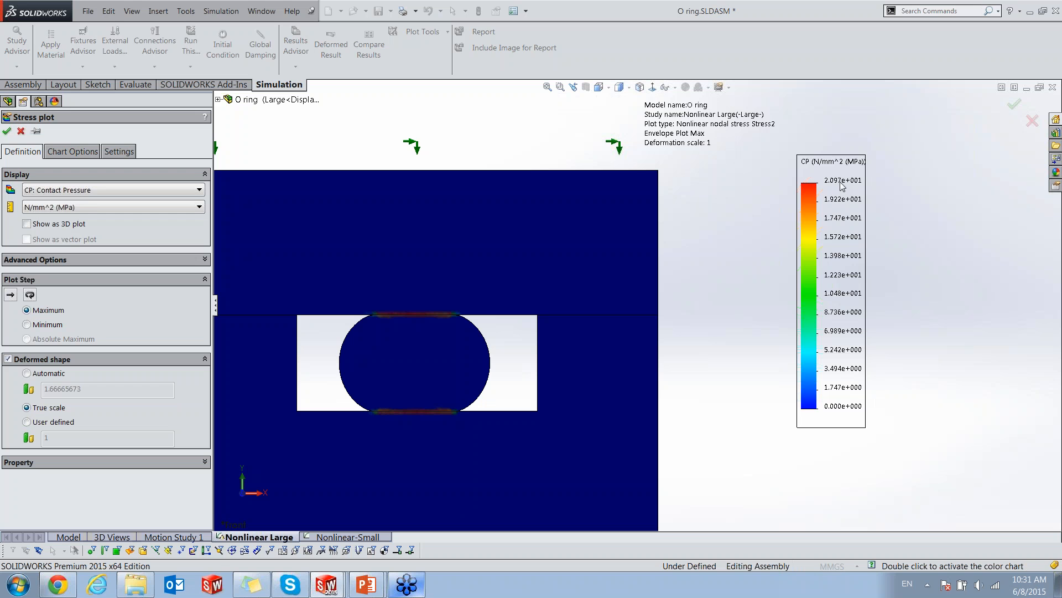
click(21, 133)
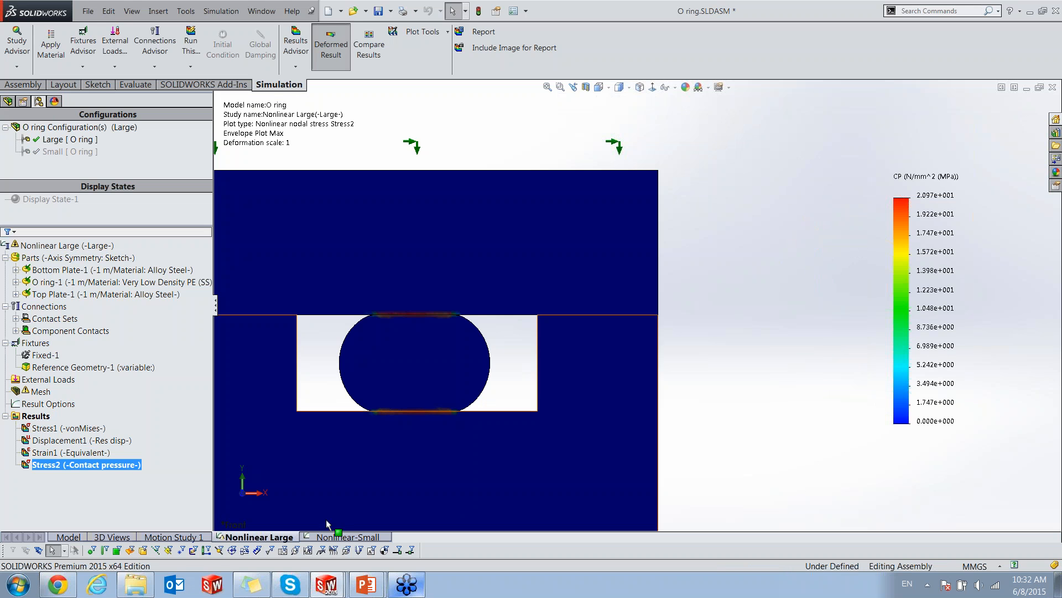
Open the Nonlinear-Small study and activate its Small configuration, with the plates and O-ring profile centered in view.
click(340, 536)
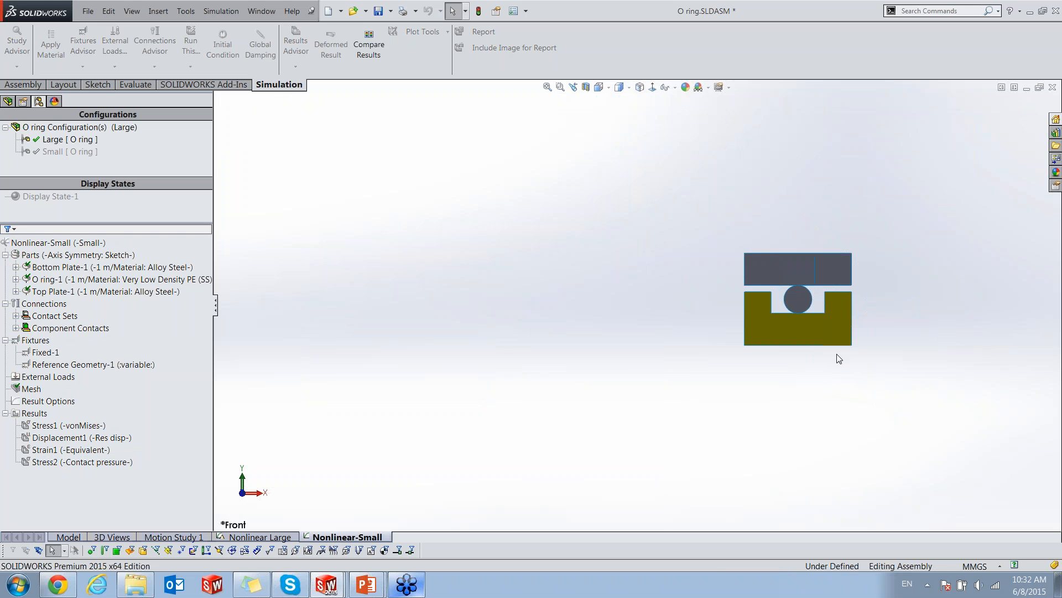
right_click(117, 376)
click(148, 384)
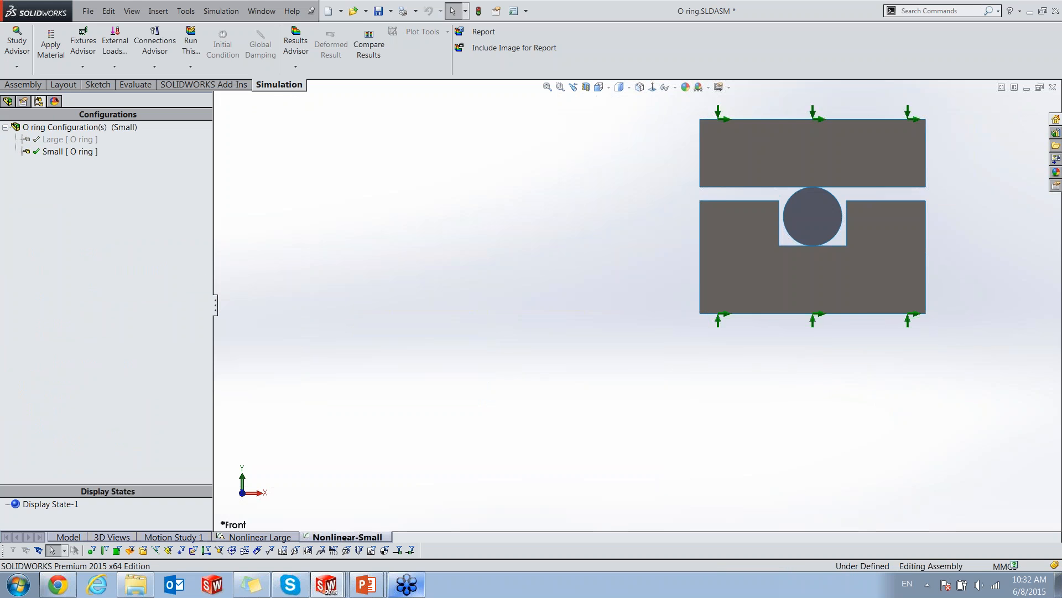
scroll(789, 258, down, 8)
scroll(786, 257, up, 2)
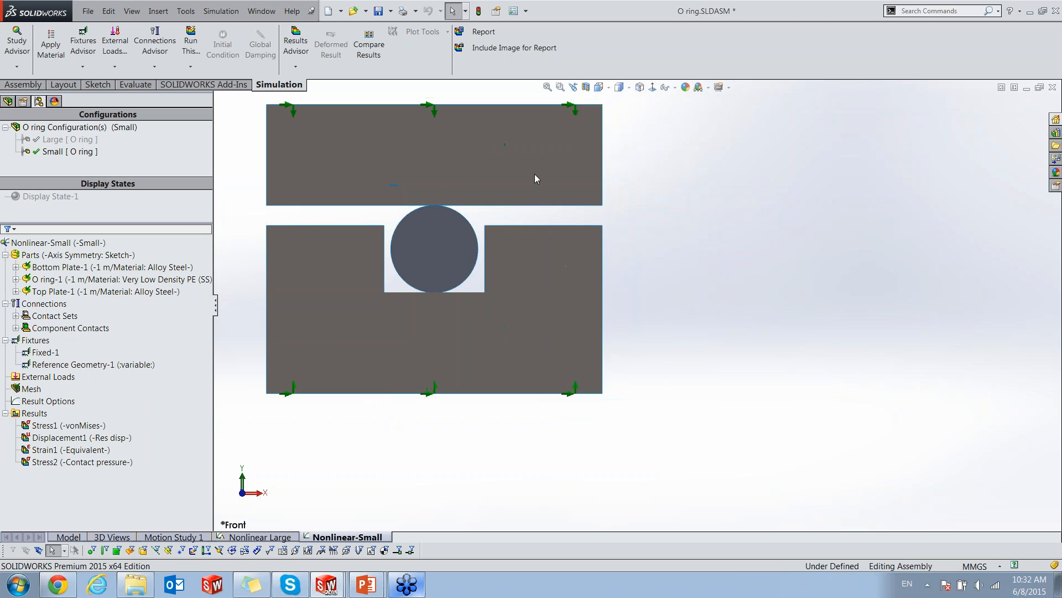
scroll(535, 176, down, 1)
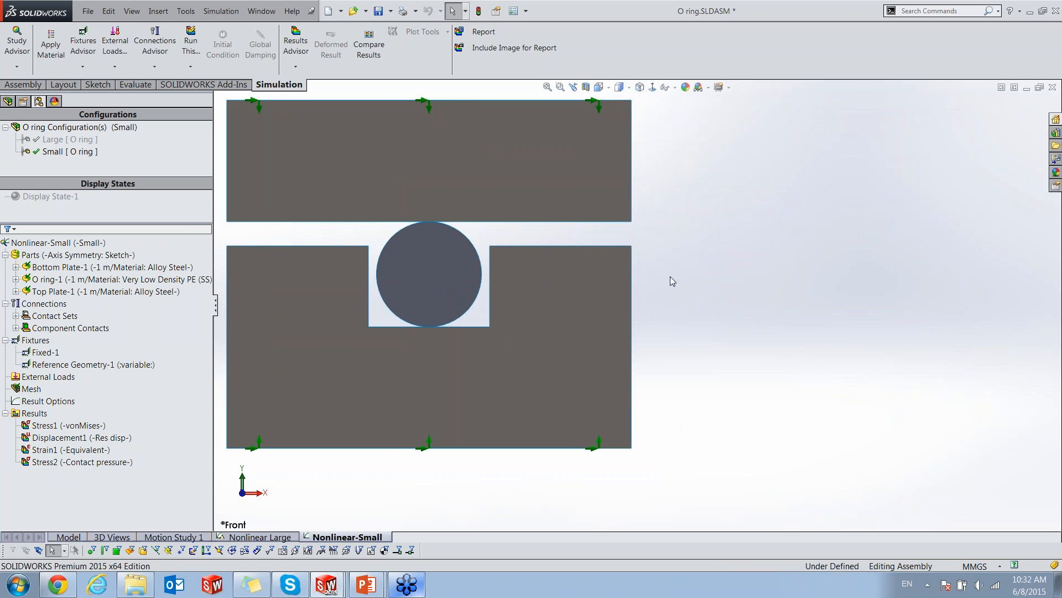
ctrl+middle_drag(669, 277, 719, 302)
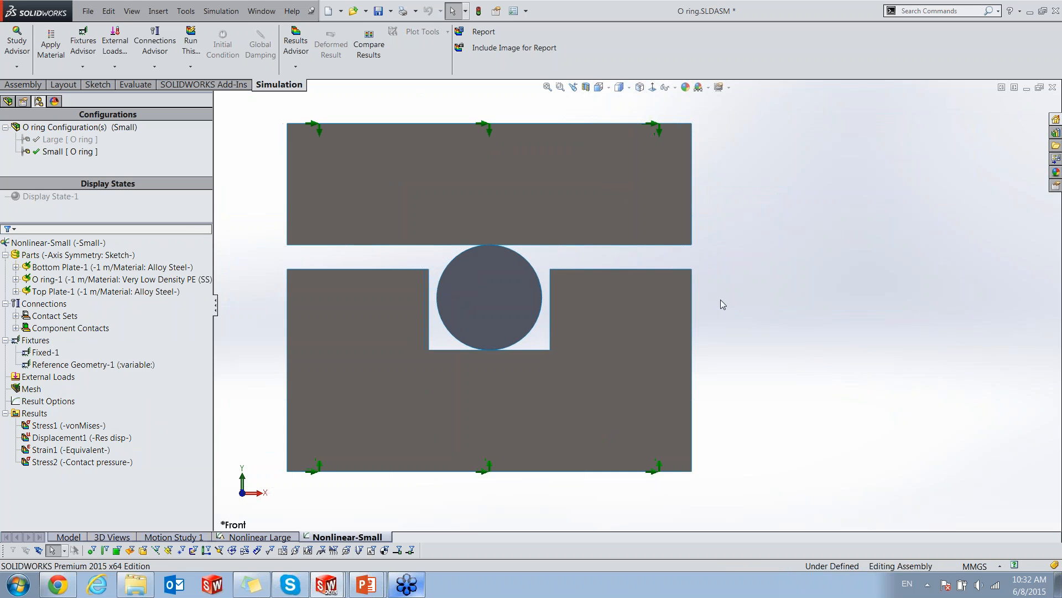
Examine the Small study's von Mises stress plot and its contact pressure plot, with the pressure legend placed closer to the model.
double_click(93, 425)
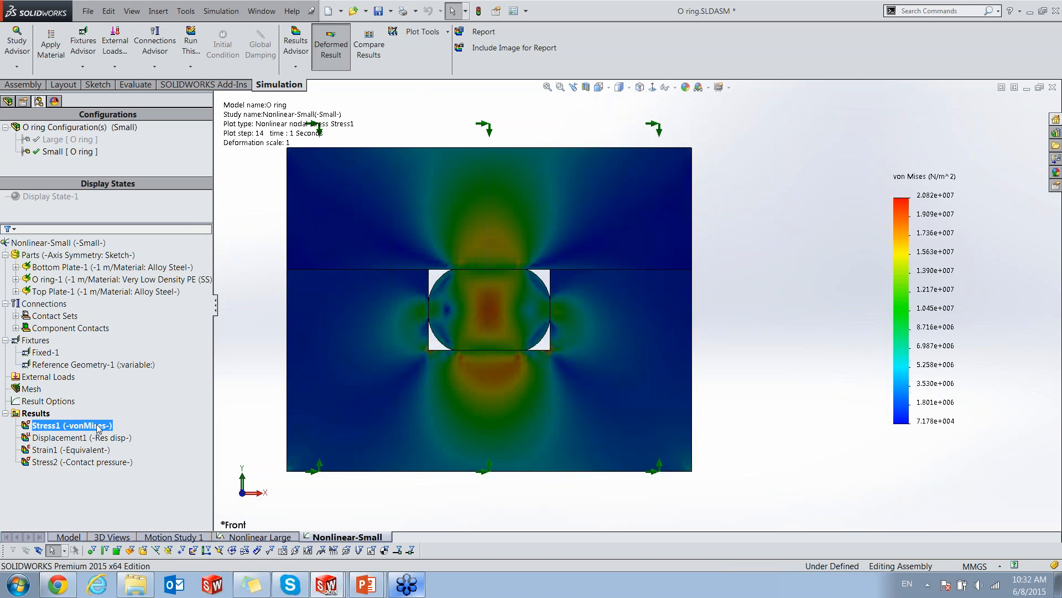
scroll(415, 366, down, 1)
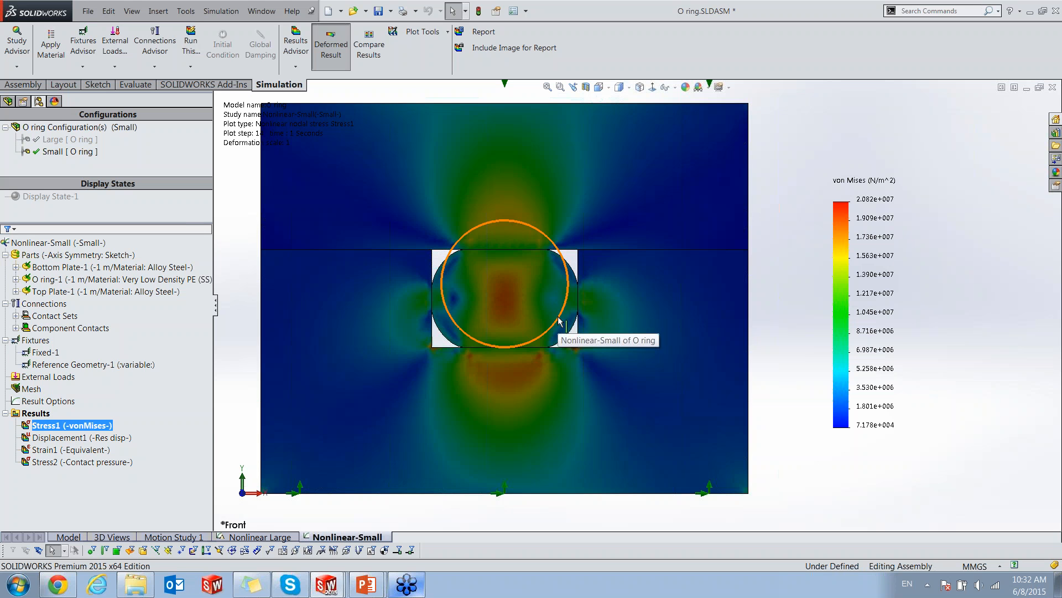
click(121, 463)
double_click(121, 464)
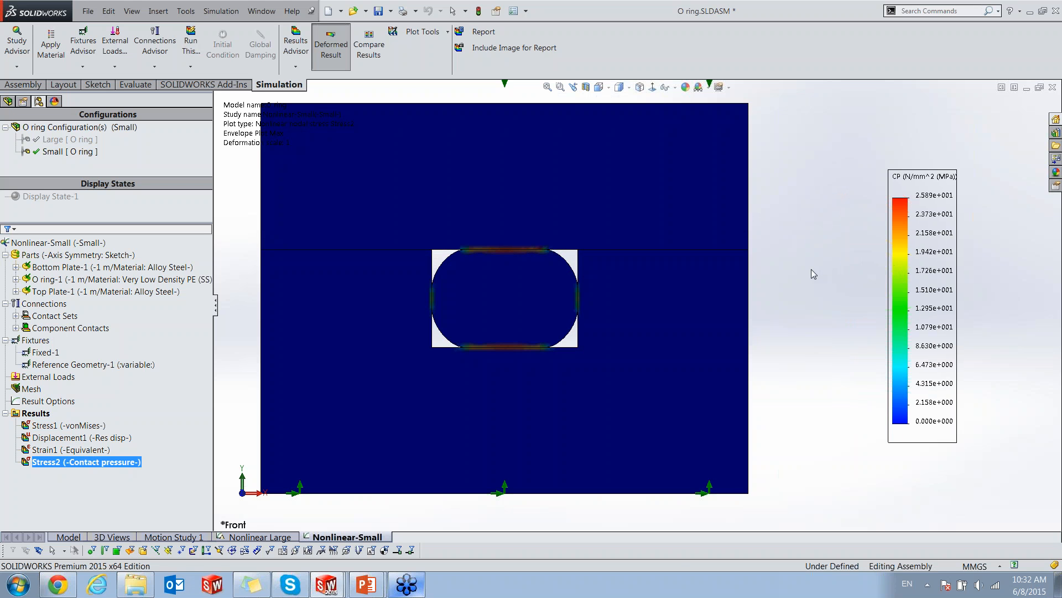
drag(890, 265, 791, 271)
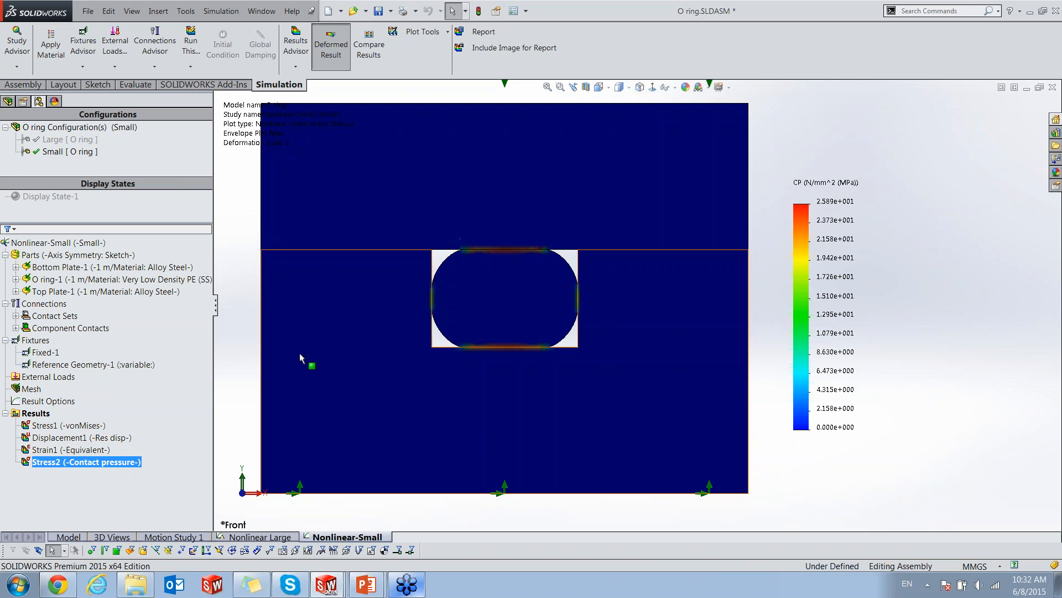
Return to the Small study's von Mises stress plot and animate the O-ring compression in the narrow groove.
double_click(72, 426)
right_click(73, 427)
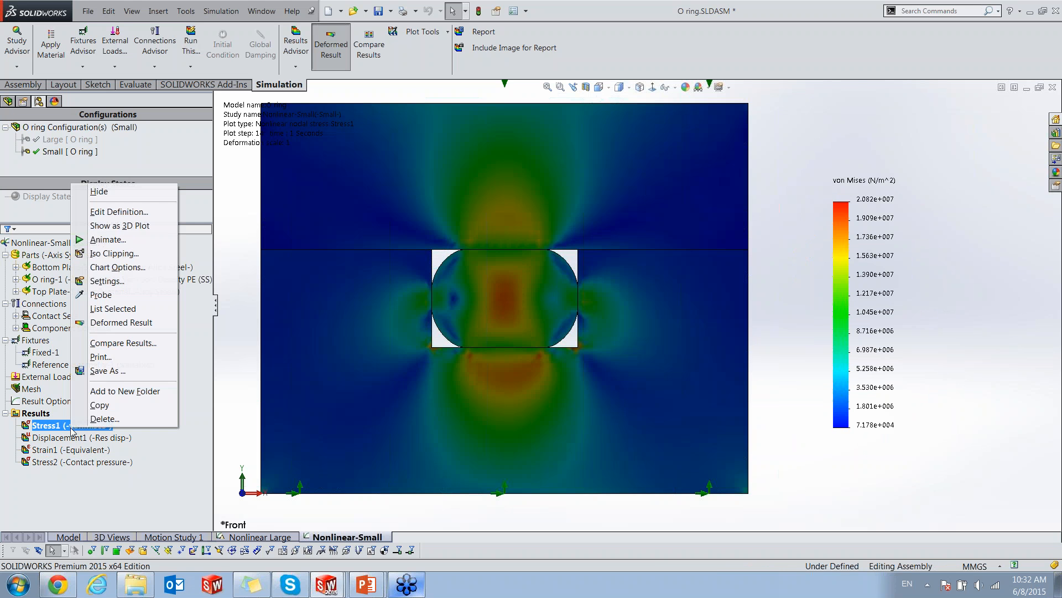
click(134, 239)
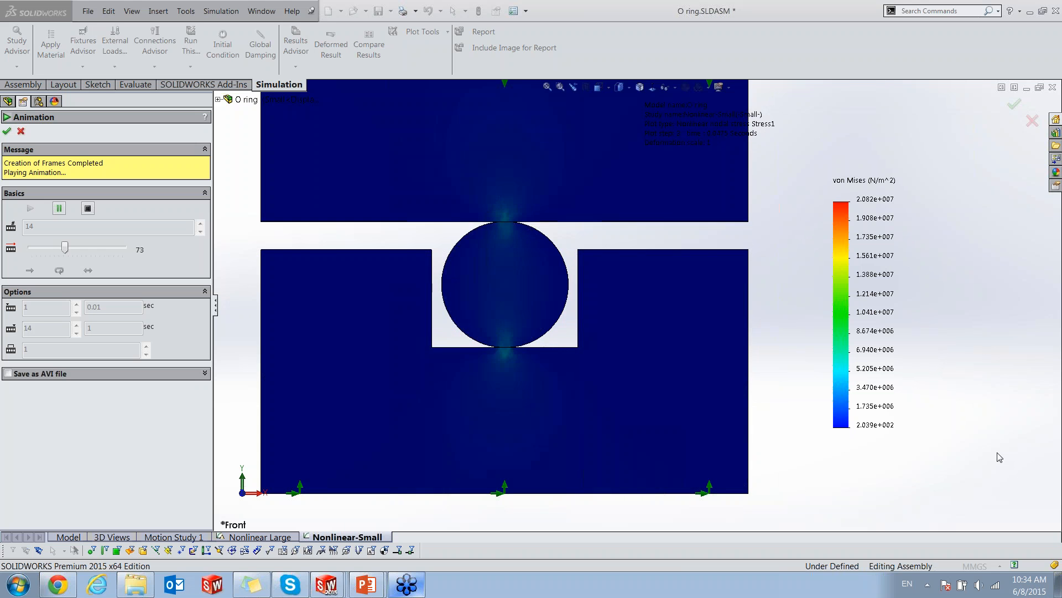
Switch to the PowerPoint slideshow and advance to the slide on how nonlinear analysis helps build better products.
key(alt+Tab)
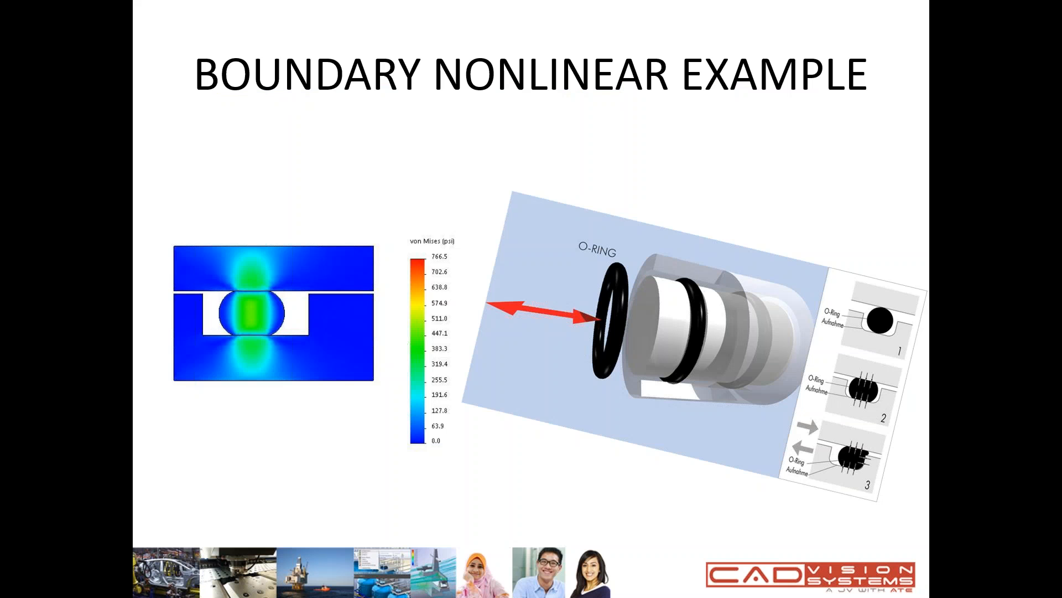
key(Right)
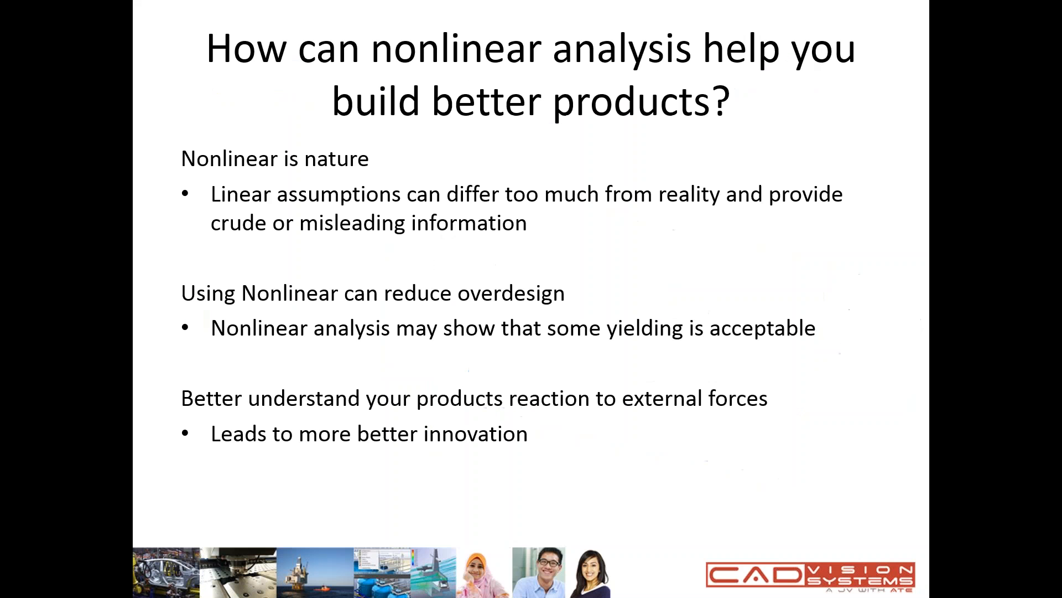